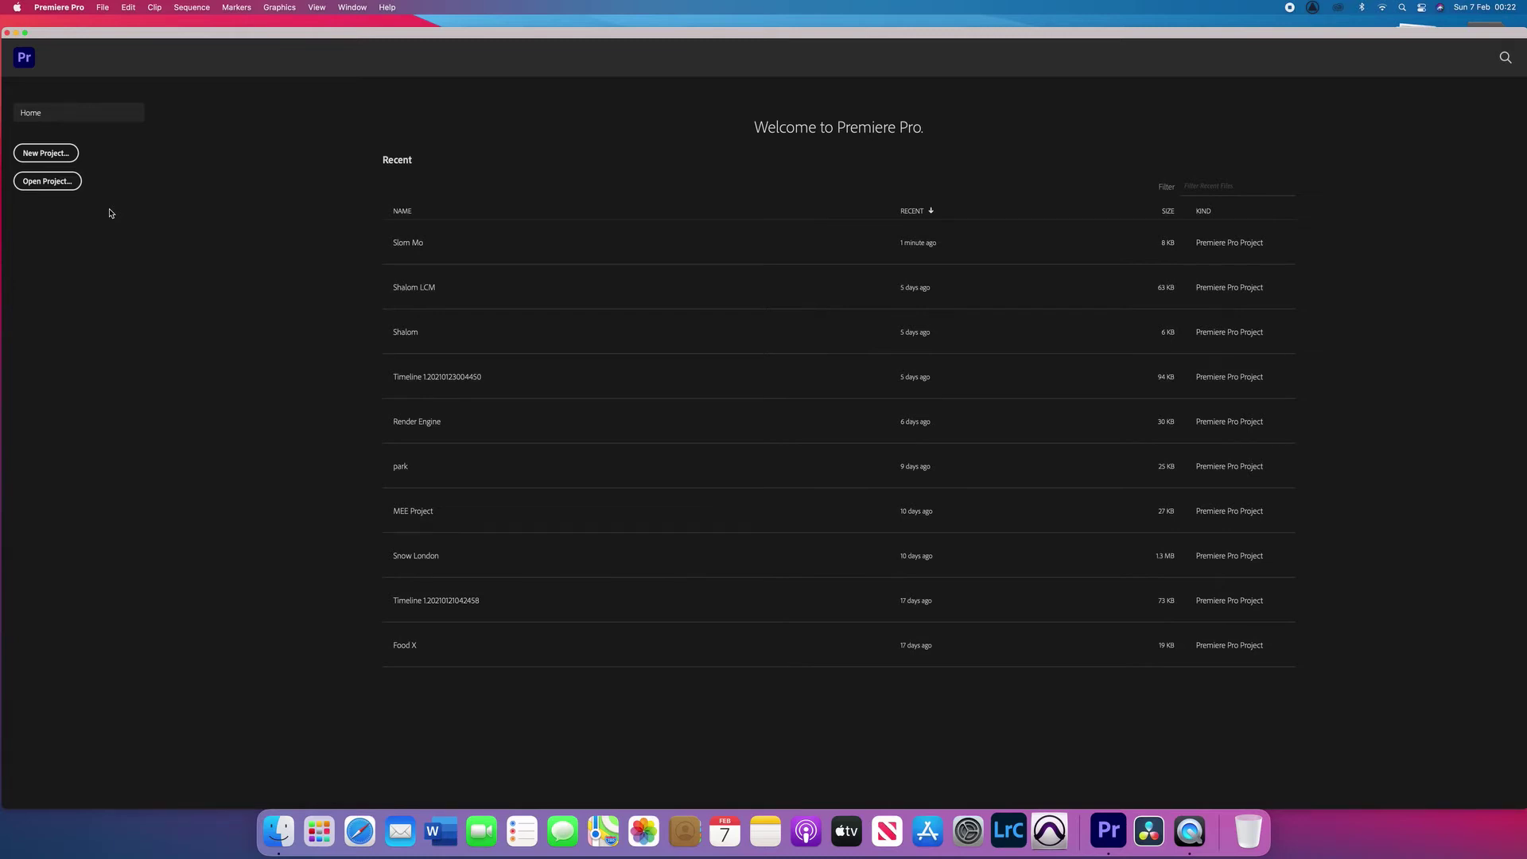
Create the Slow Mo2 project and start a DSLR 1080p24 (23.976 fps) sequence named Slow Mo
left_click(51, 155)
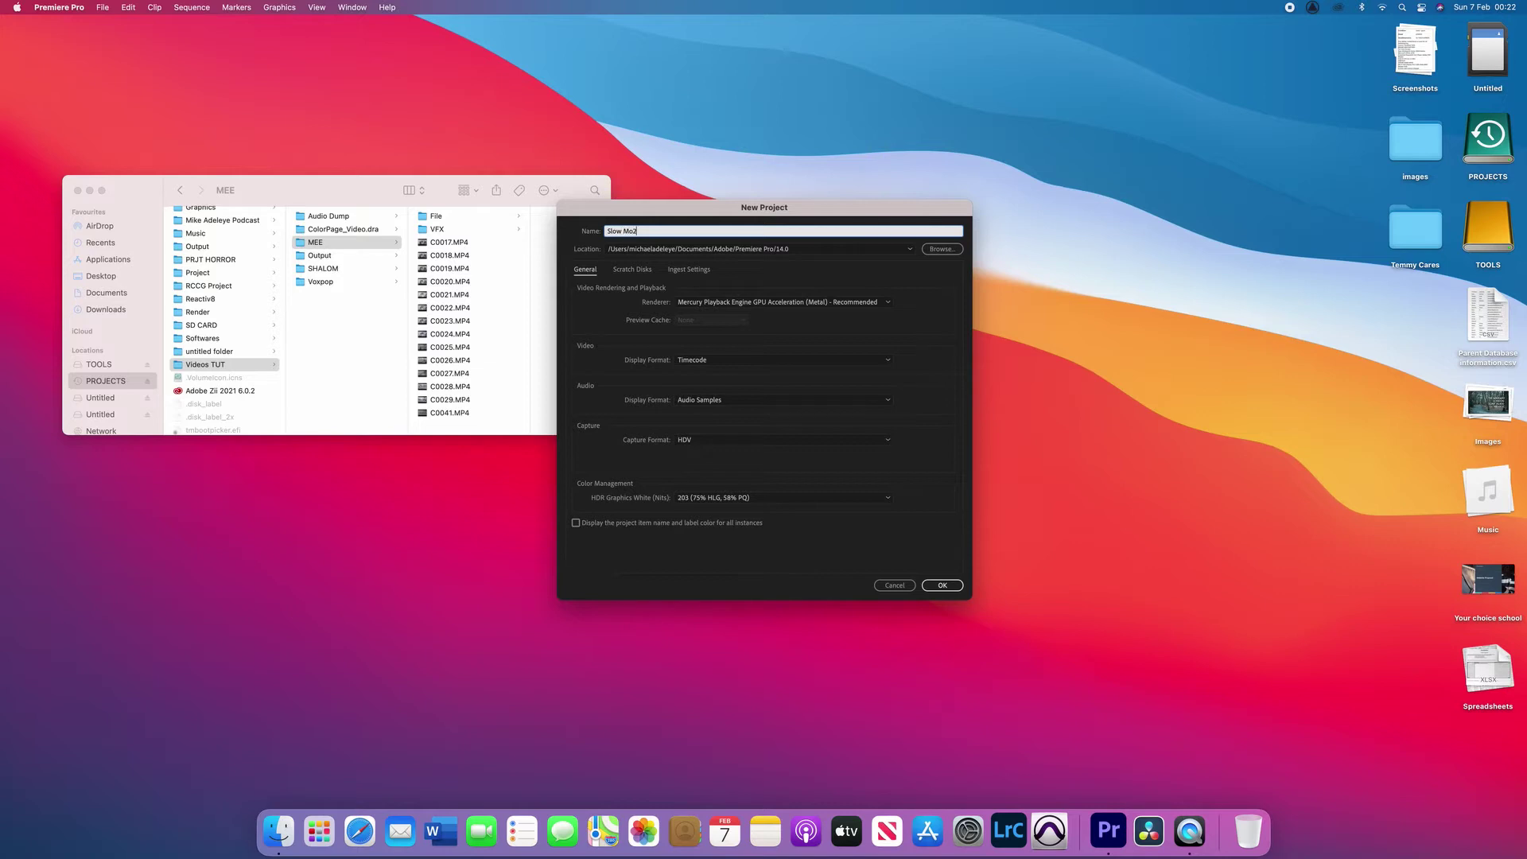
left_click(942, 586)
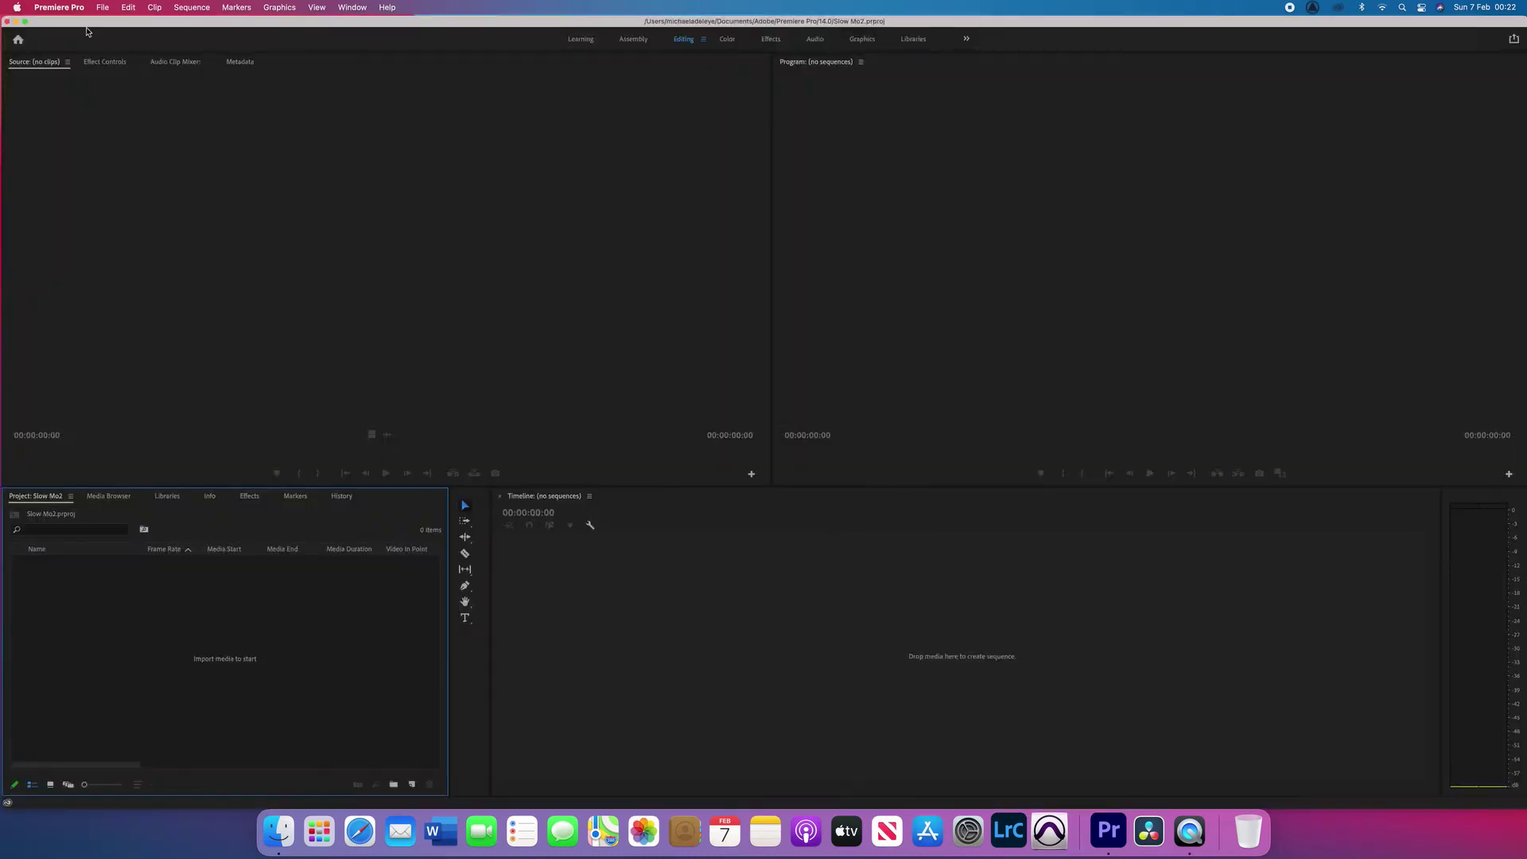
left_click(103, 11)
mouse_move(199, 25)
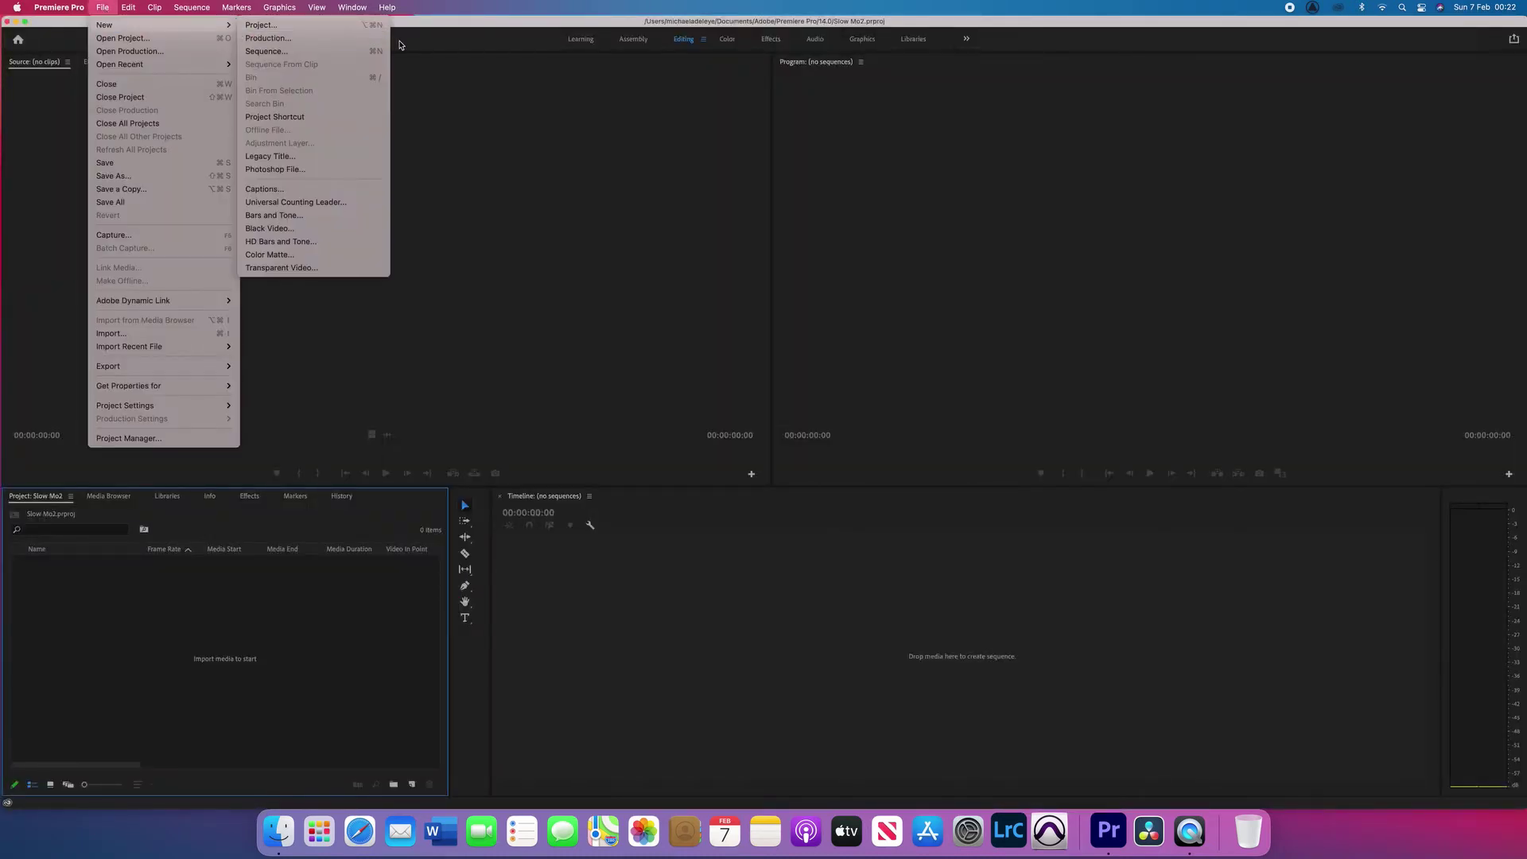
left_click(317, 52)
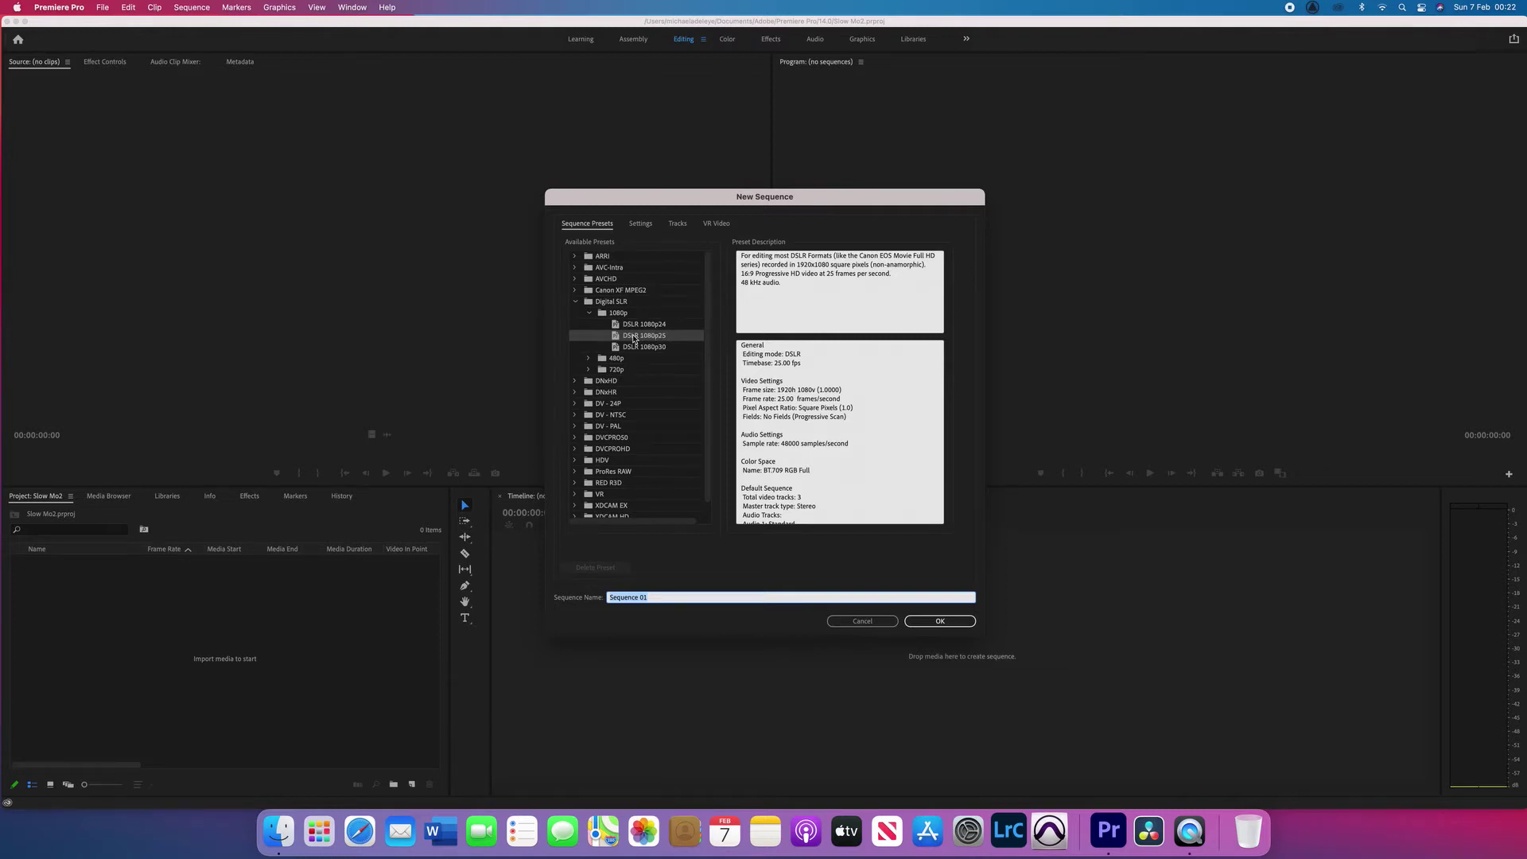
left_click(633, 325)
type("Sl")
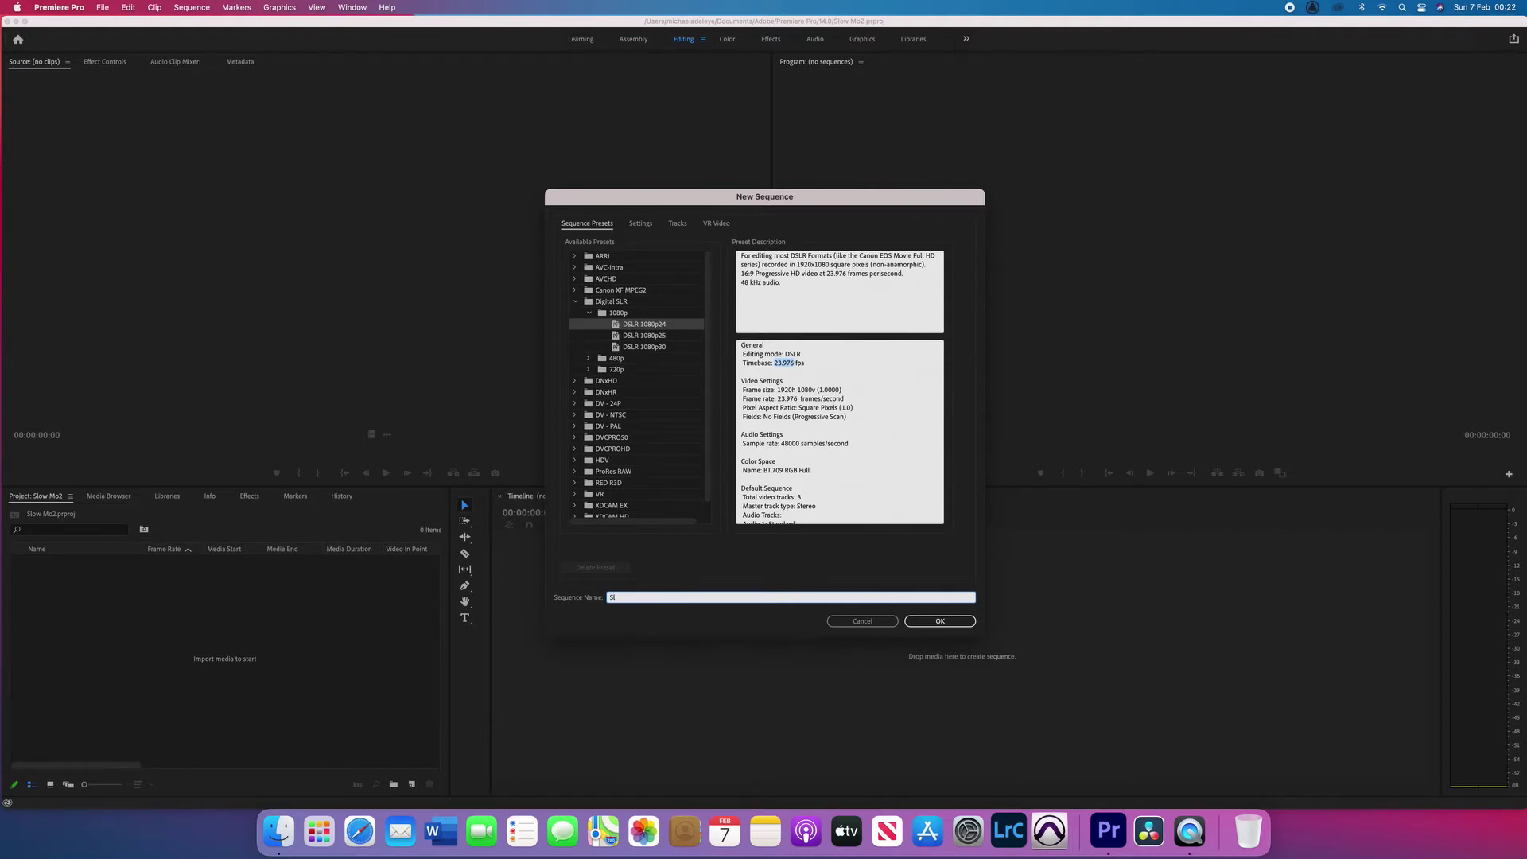
type("ow Mo")
Finish creating the Slow Mo sequence and import C0041.MP4 into the Project panel
left_click(939, 621)
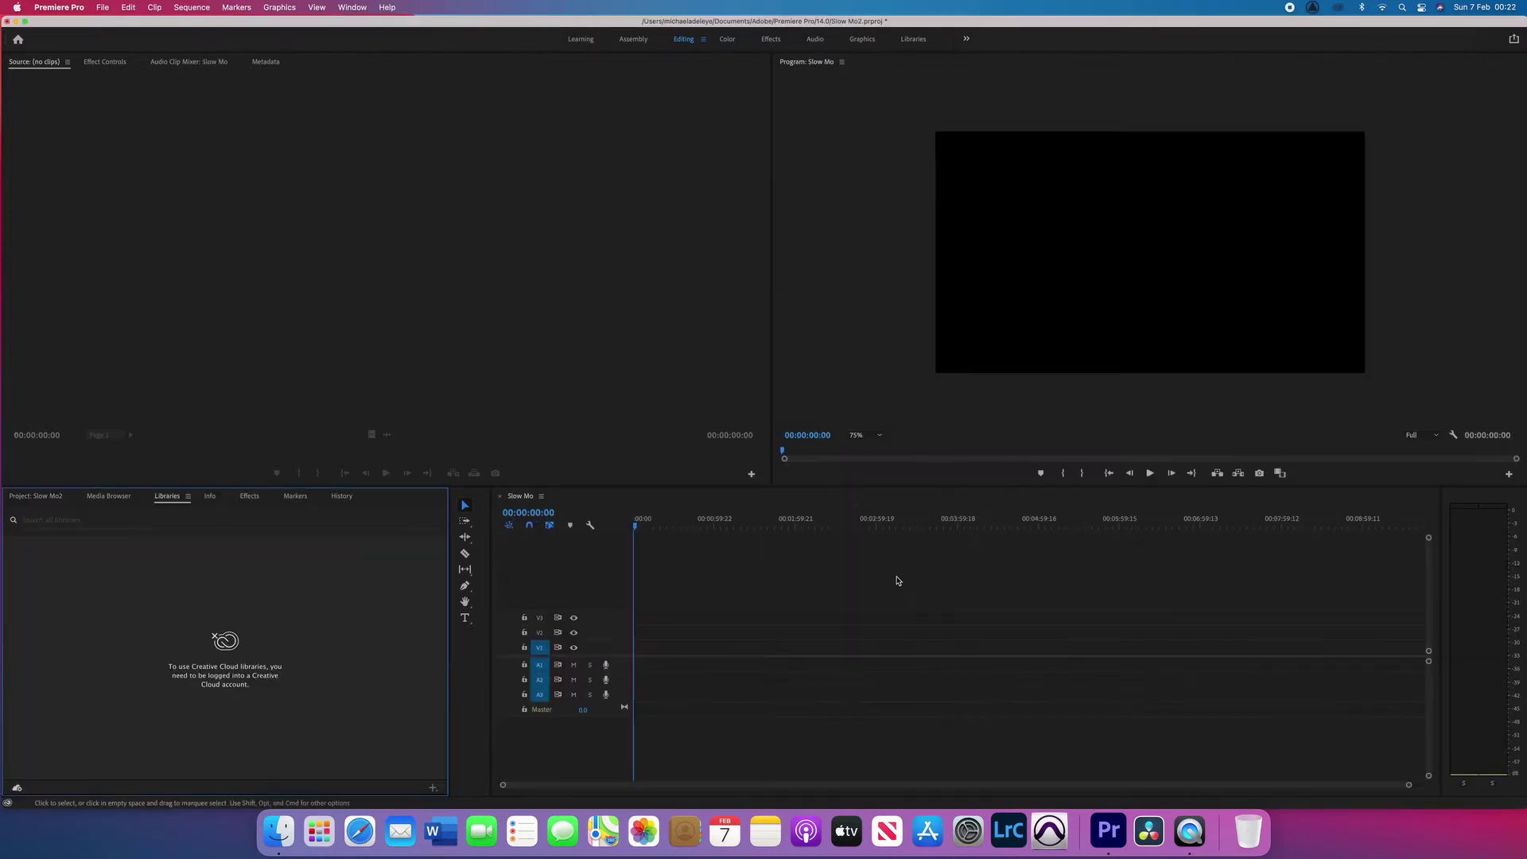
key("super+Tab")
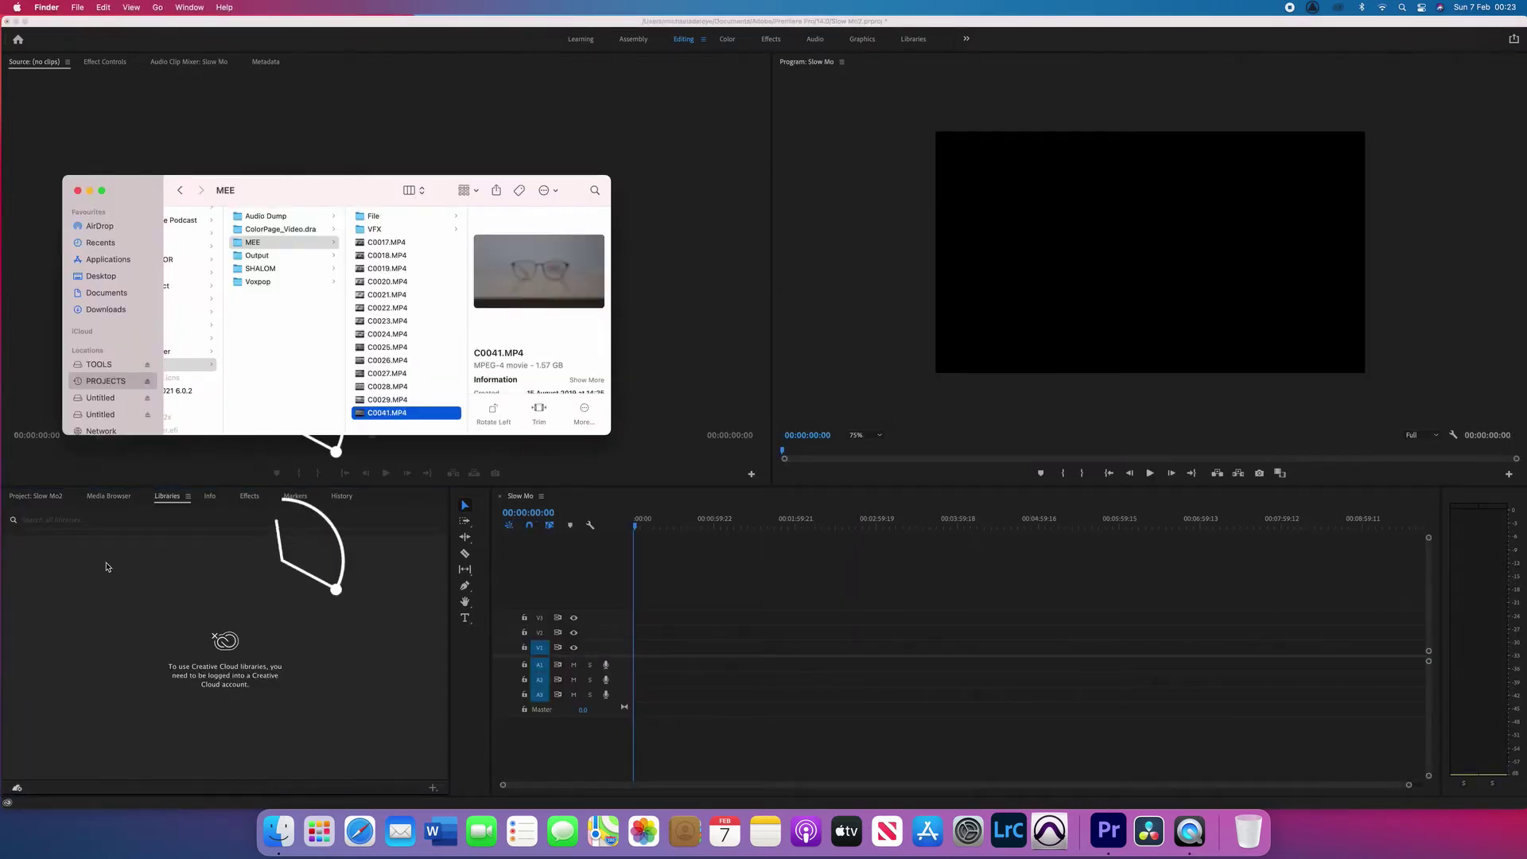
key("super+Tab")
left_click(36, 495)
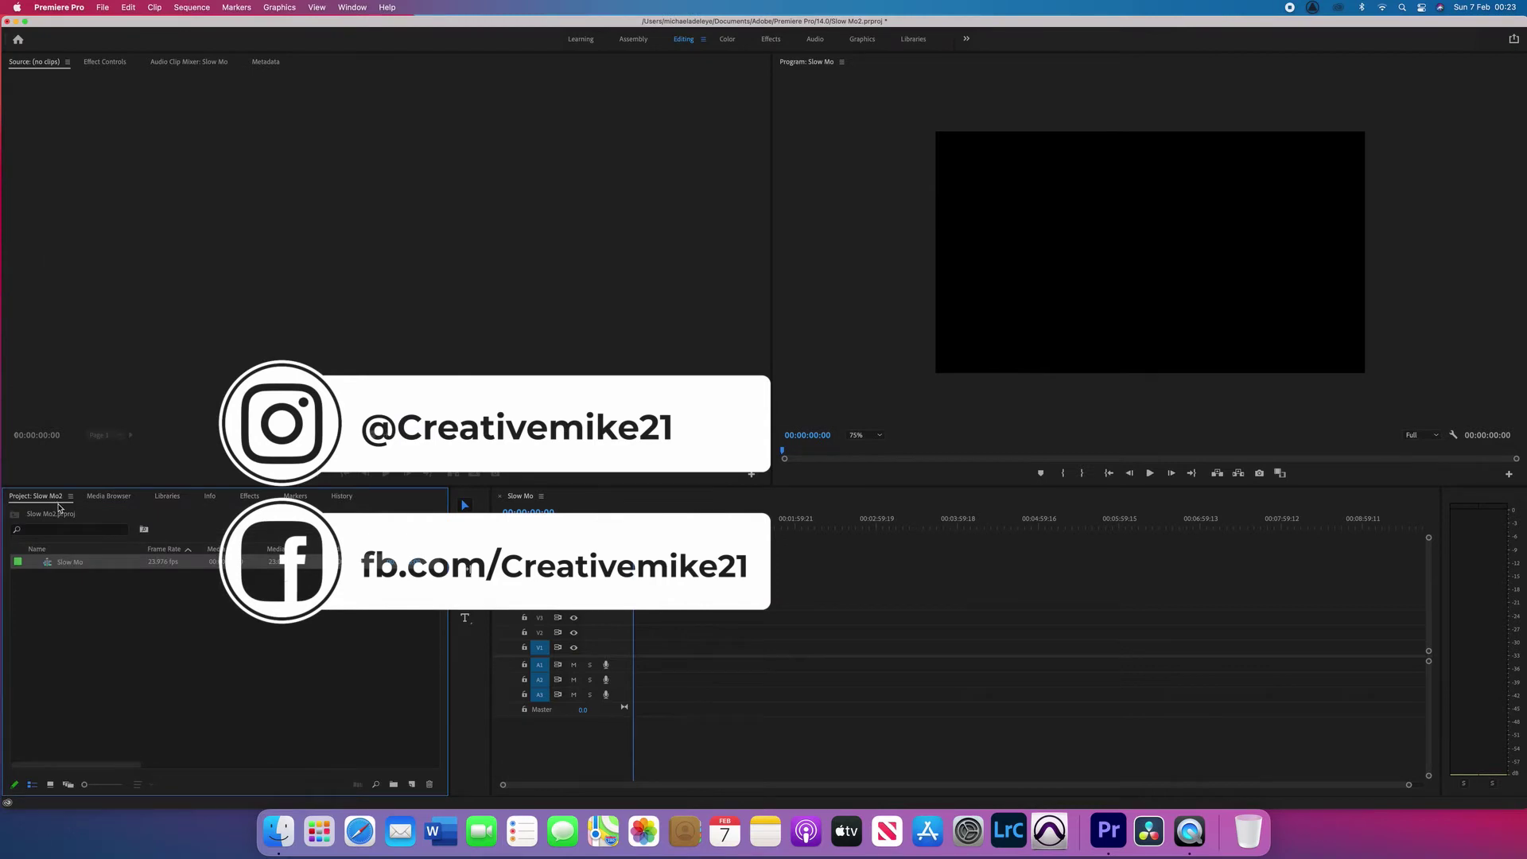
key("super+Tab")
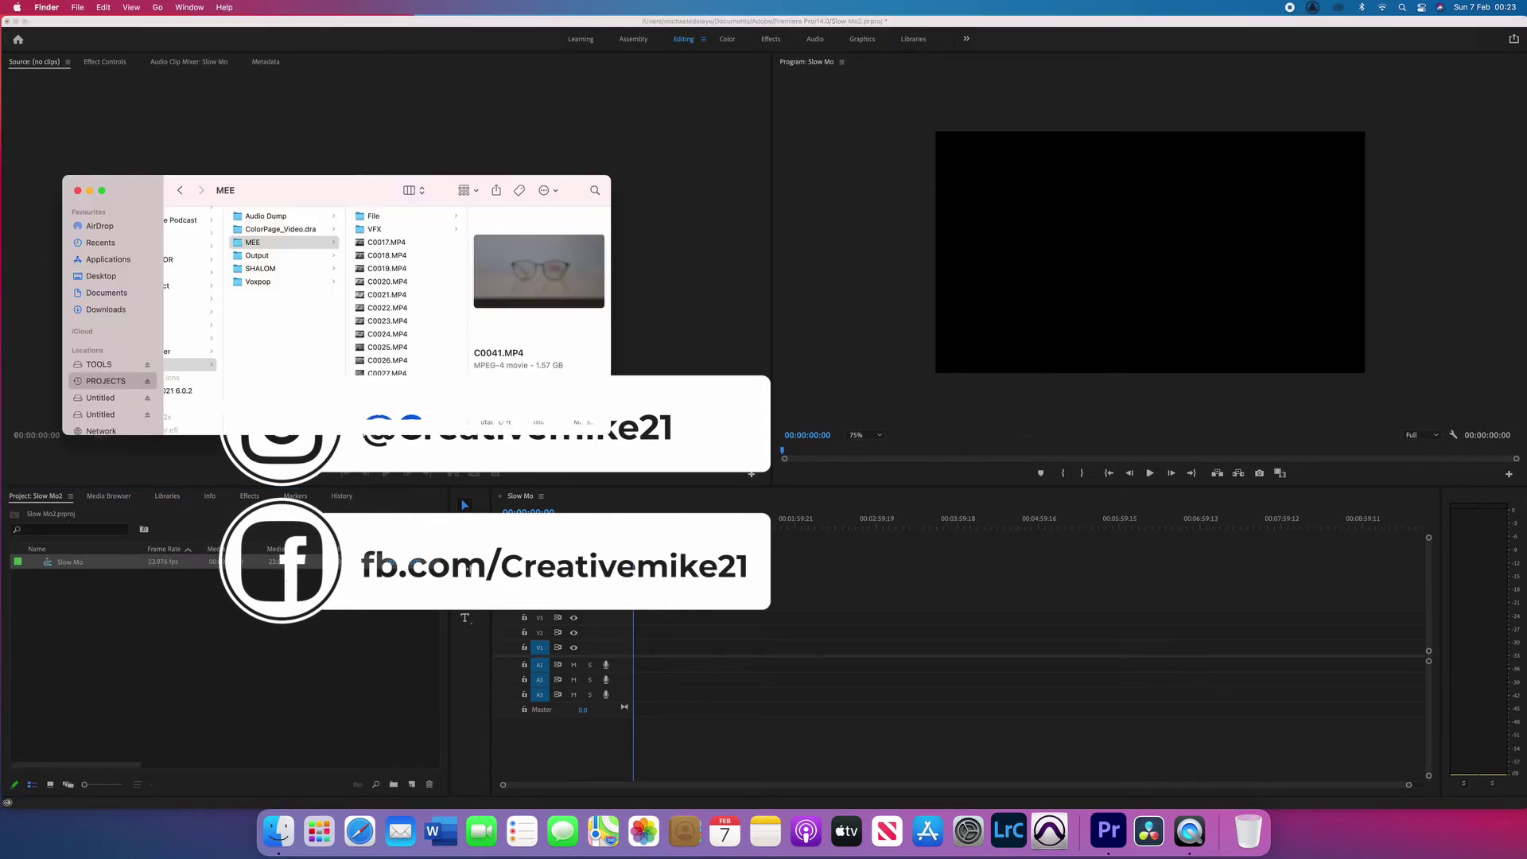
left_click_drag(386, 412, 213, 646)
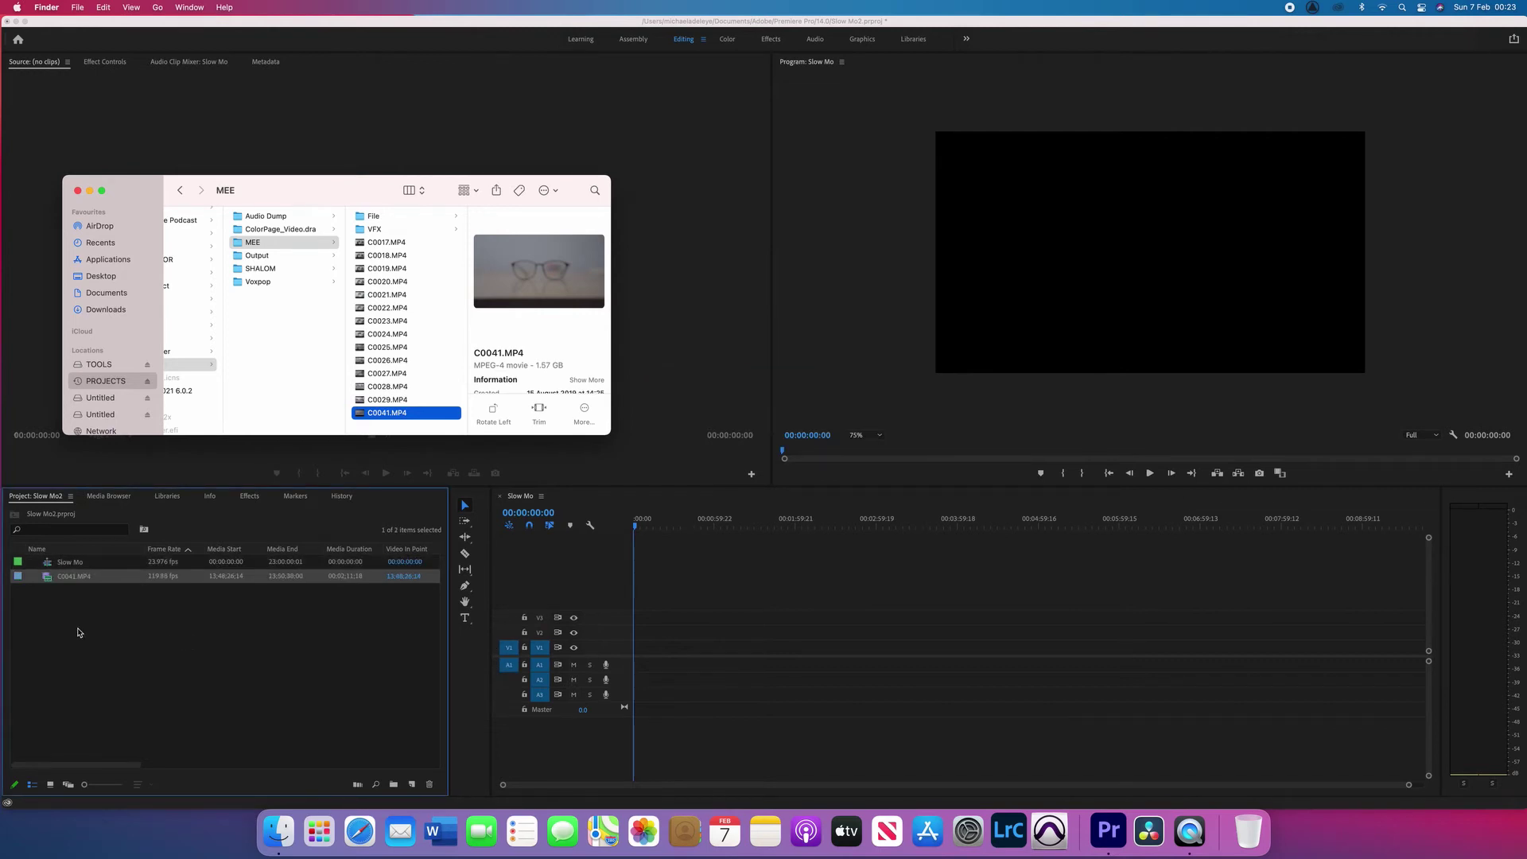
Set the clip's Interpret Footage frame rate to assume 23.976 fps
left_click(79, 632)
right_click(82, 582)
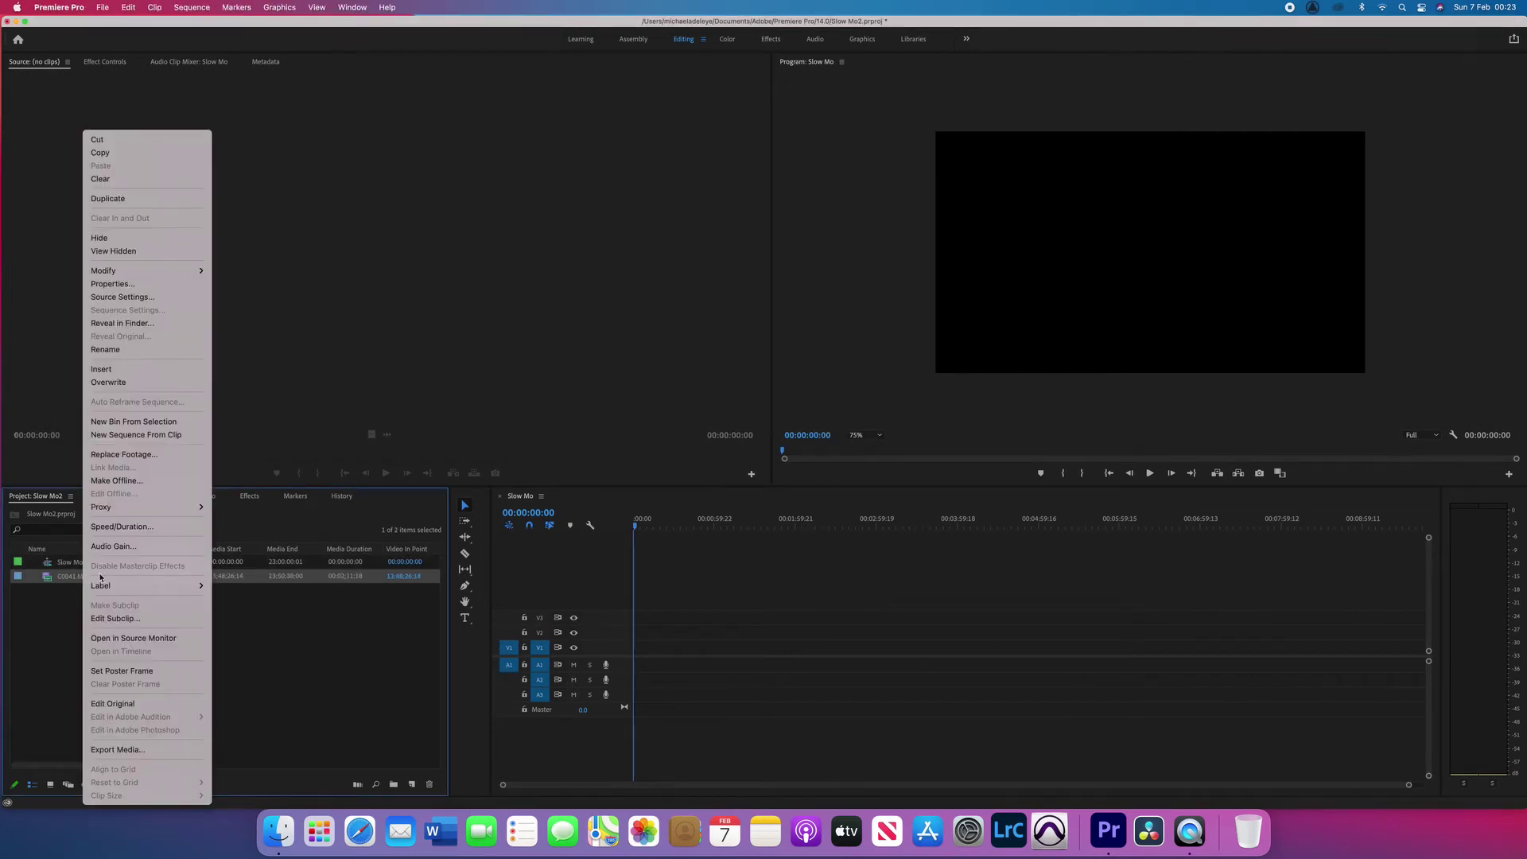
mouse_move(183, 271)
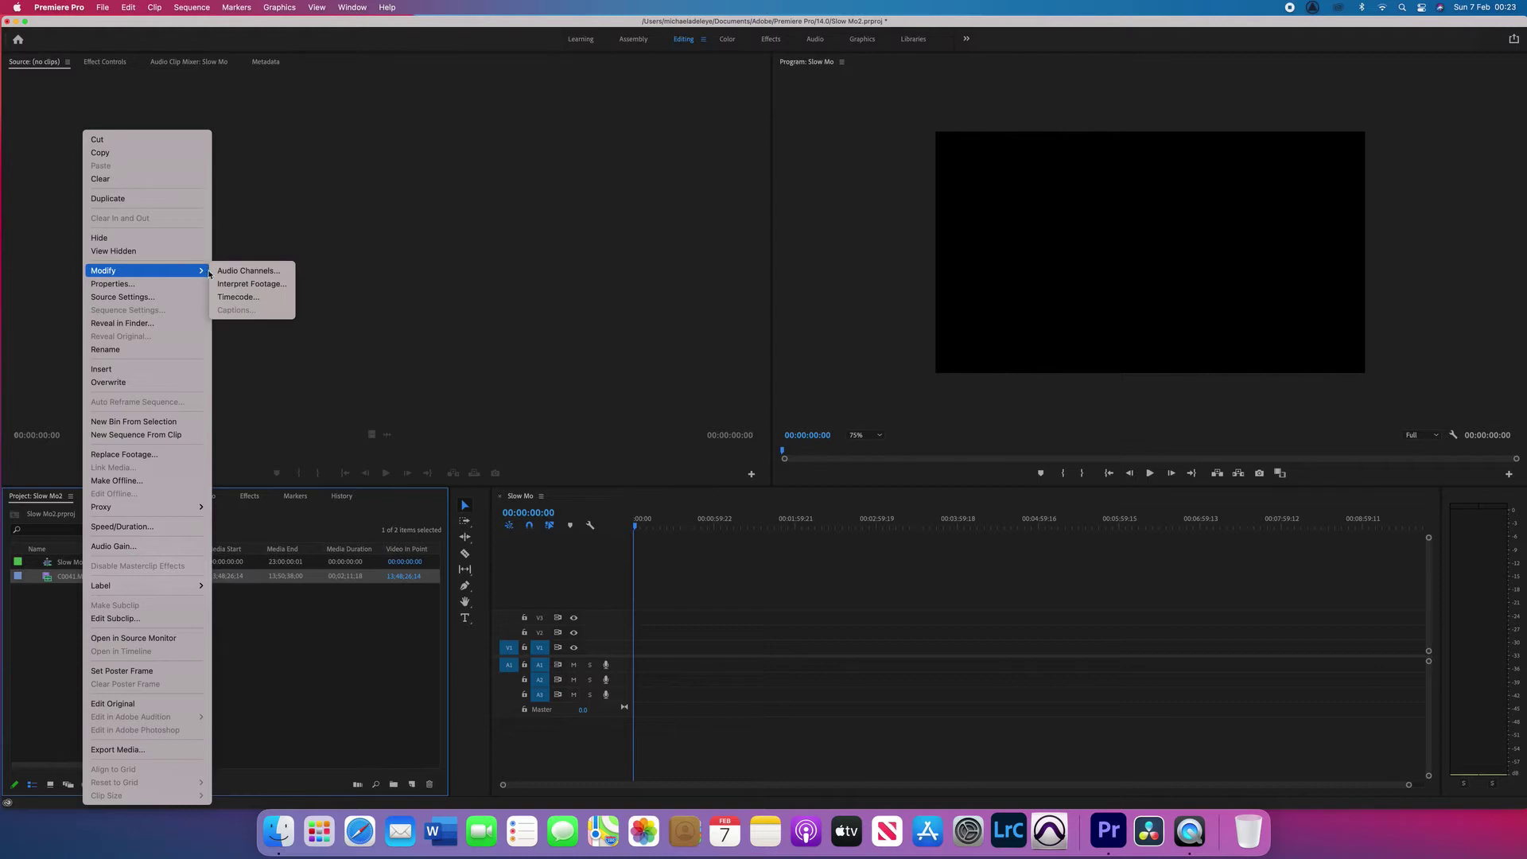
left_click(239, 285)
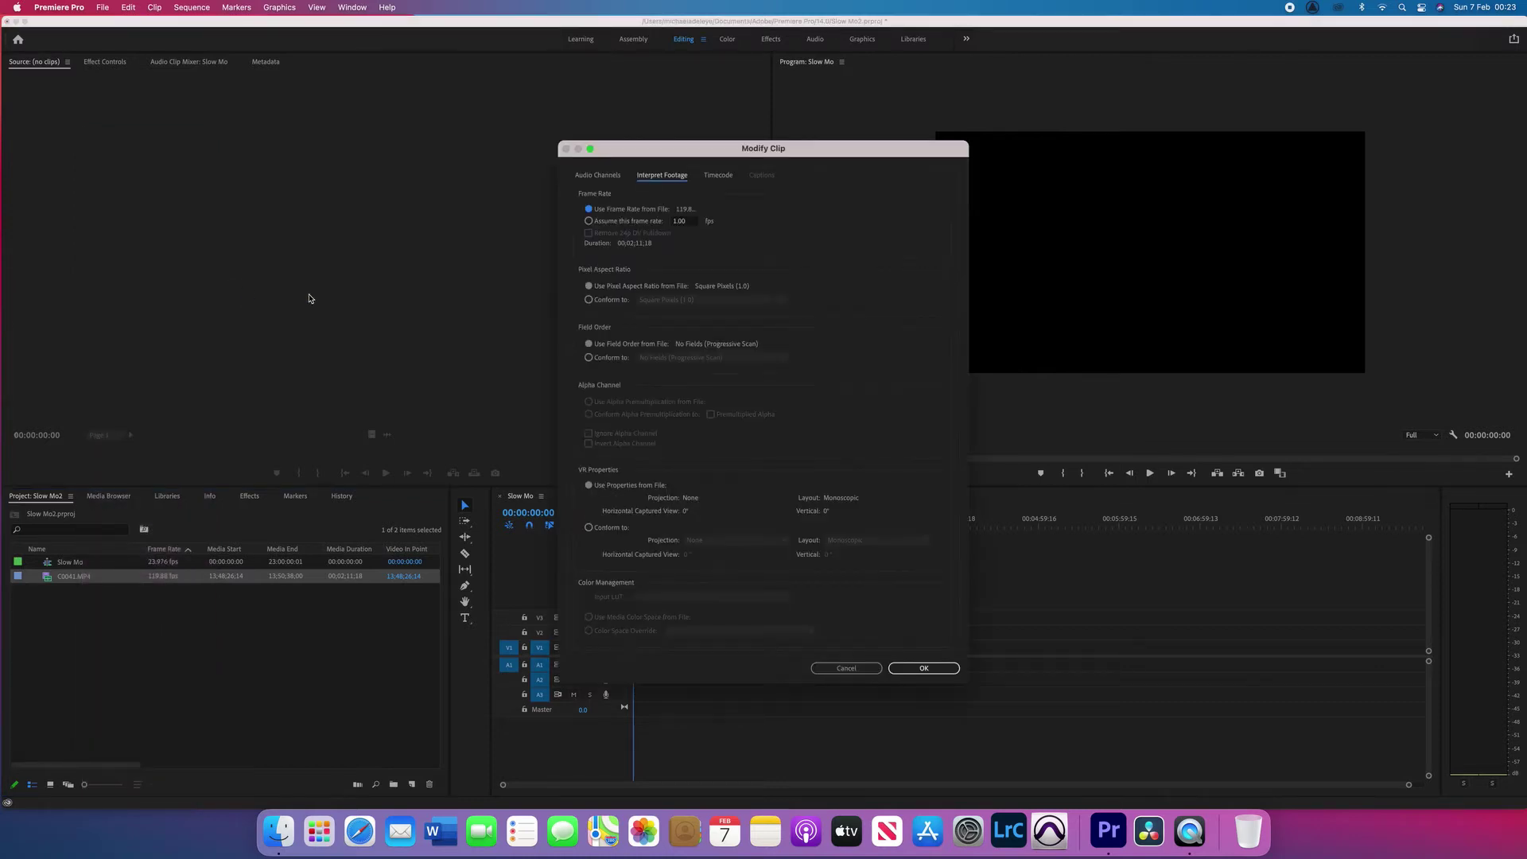
left_click(589, 222)
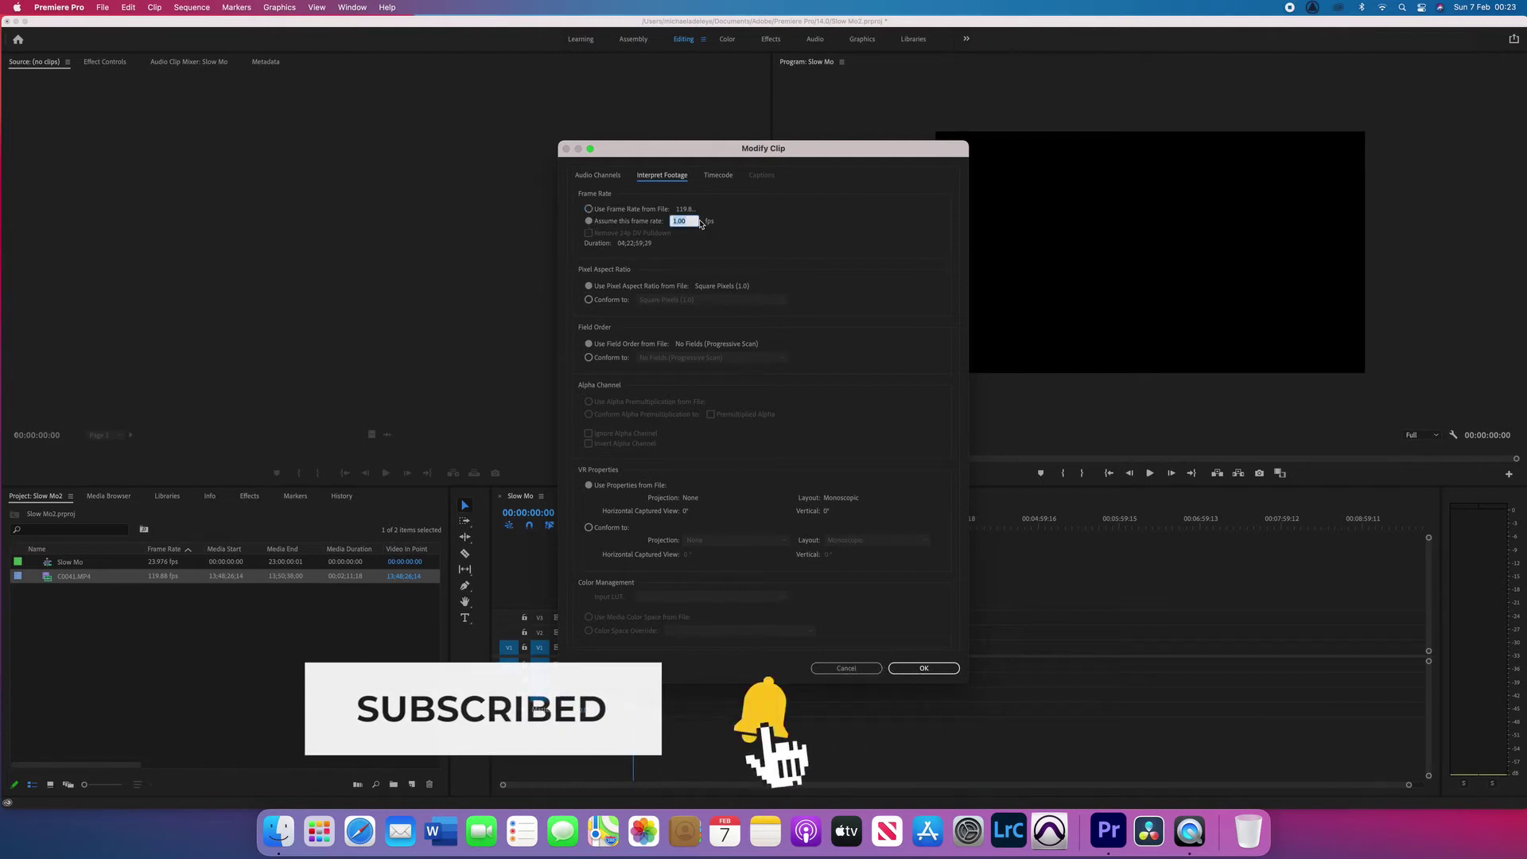
type("23.976")
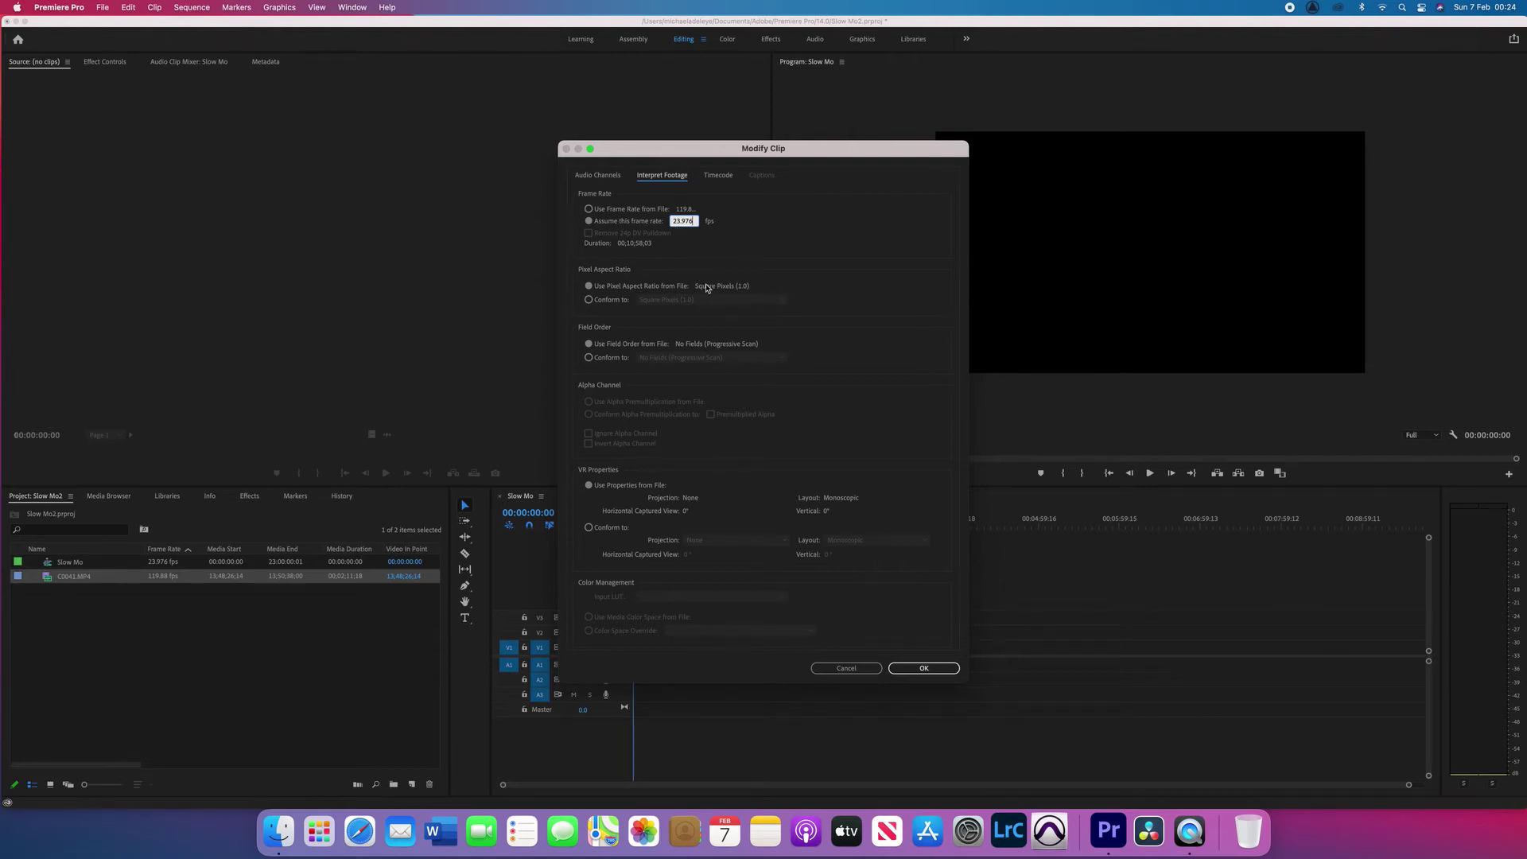
Apply the 23.976 fps interpretation, then preview C0041.MP4 and mark in and out points
left_click(918, 673)
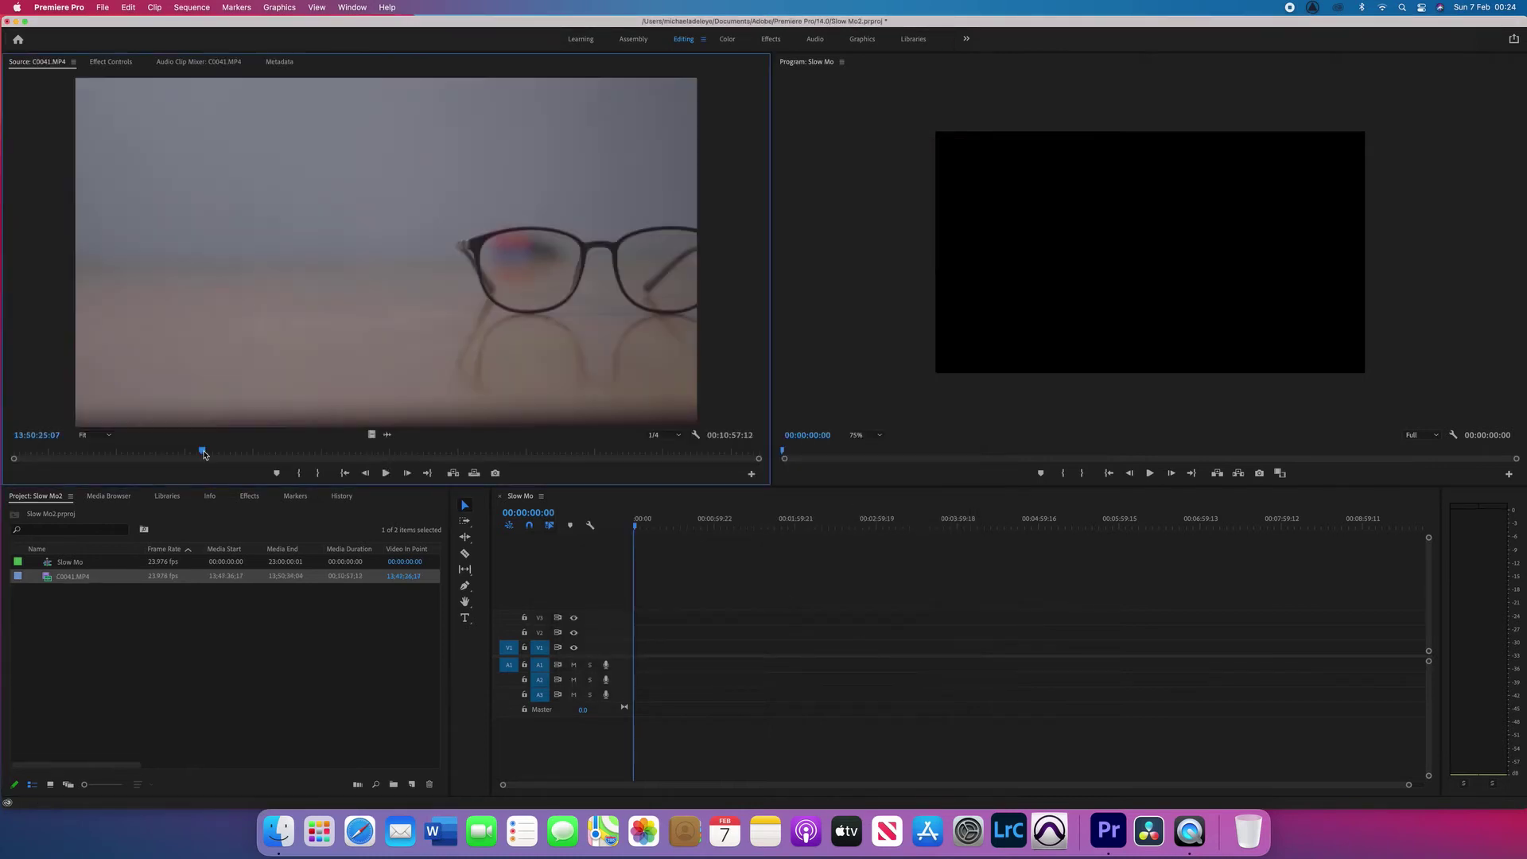
left_click(204, 454)
key("space")
key("i")
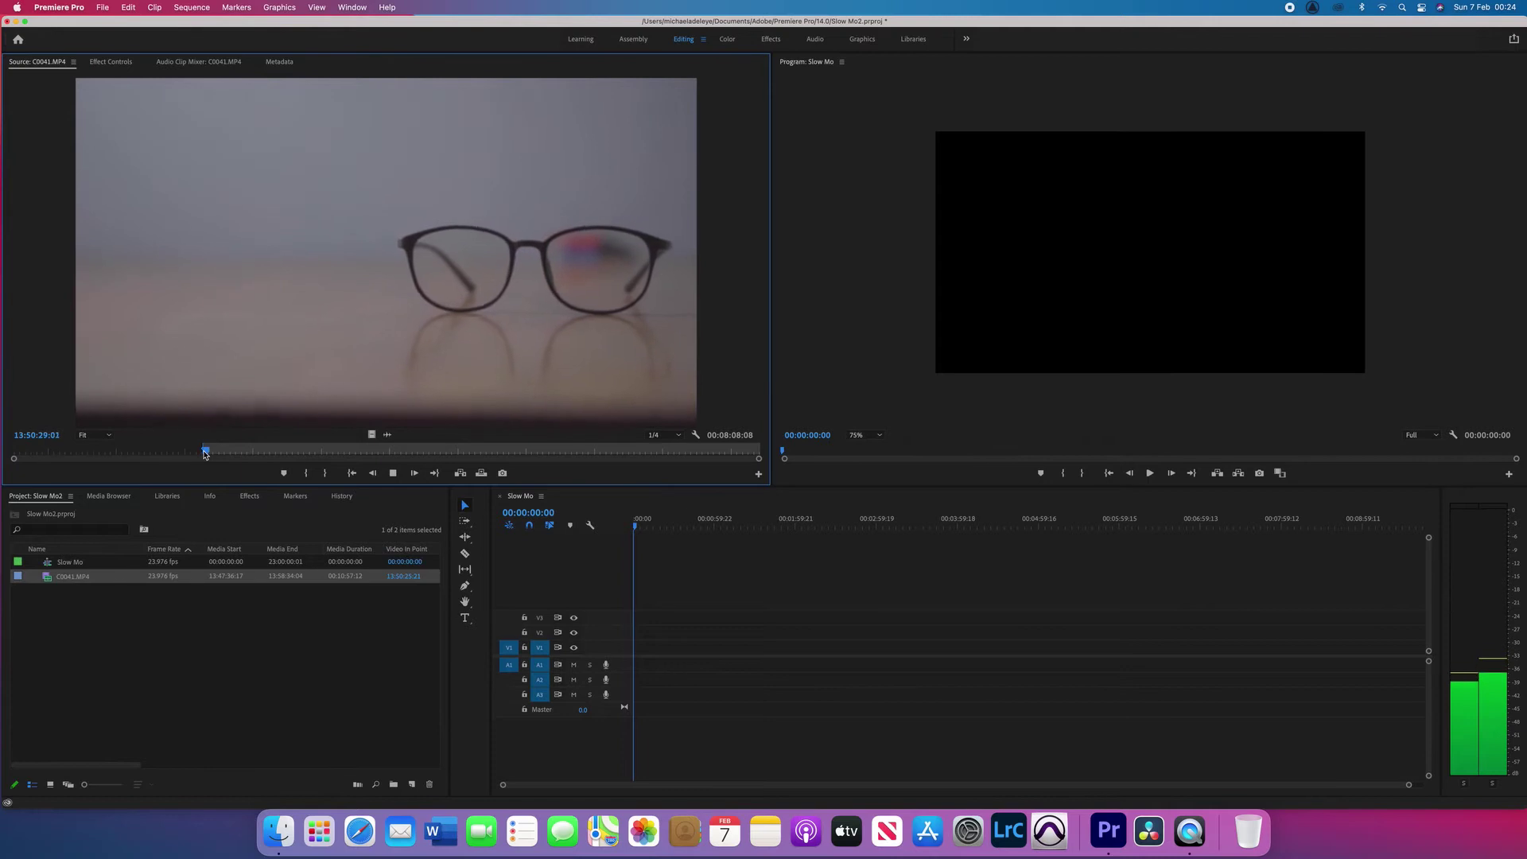
key("o")
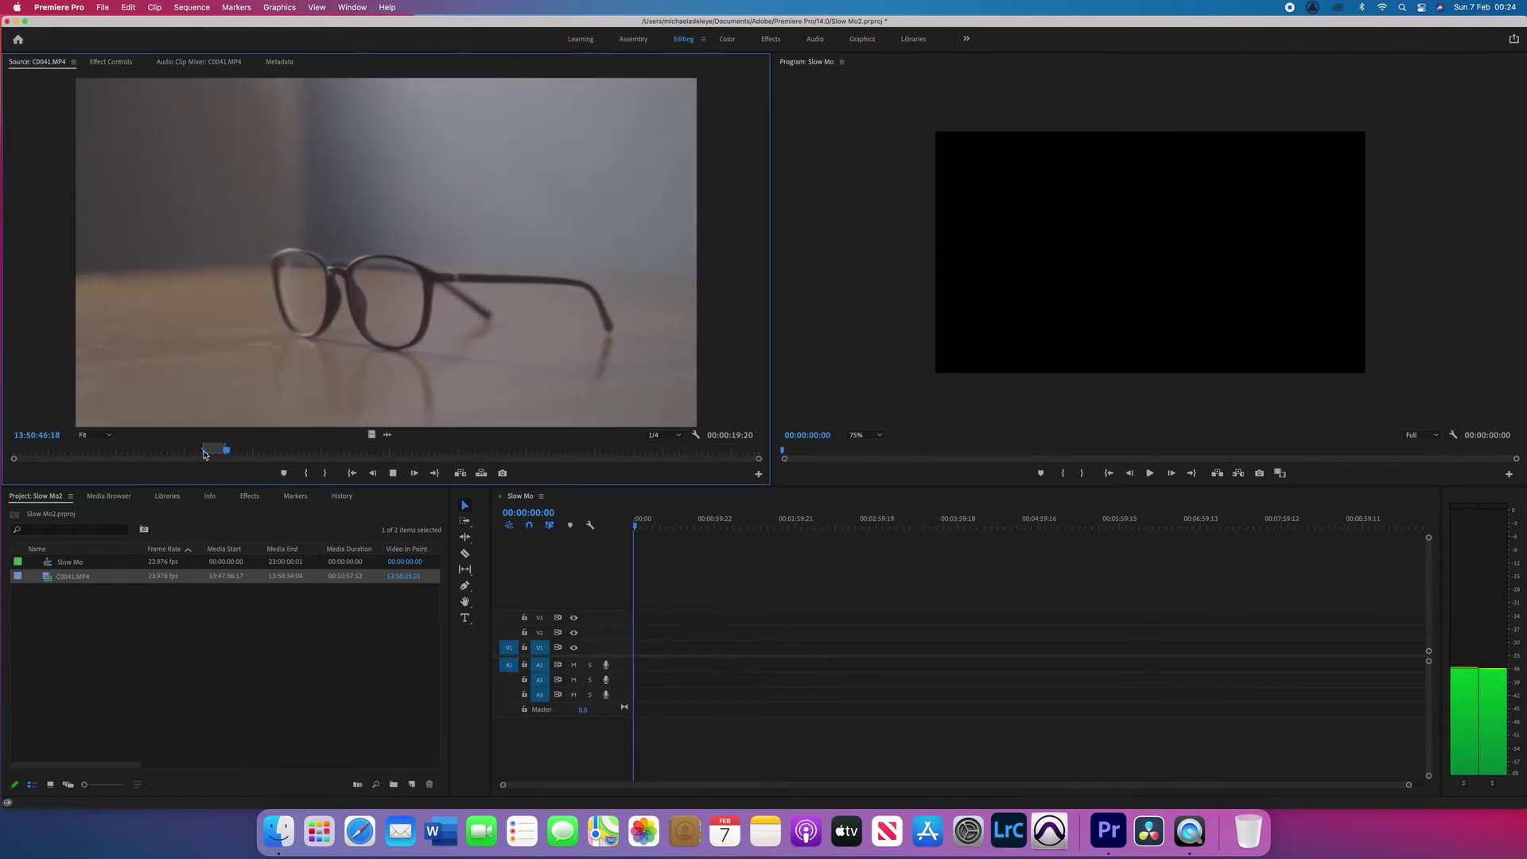
key("space")
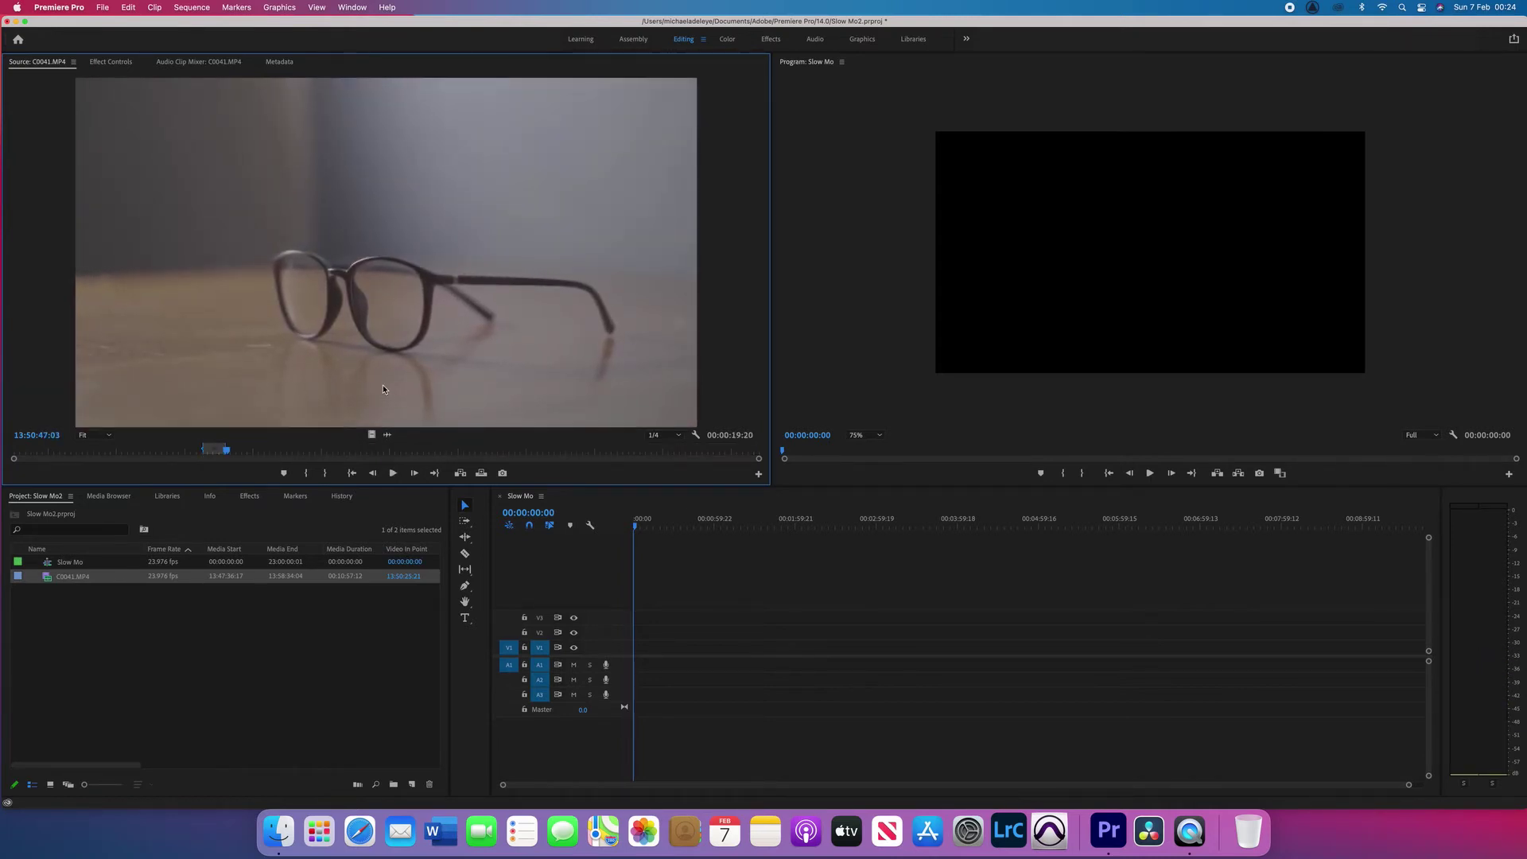
Place the clip on V1 of the Slow Mo sequence and play it back
left_click_drag(371, 434, 648, 655)
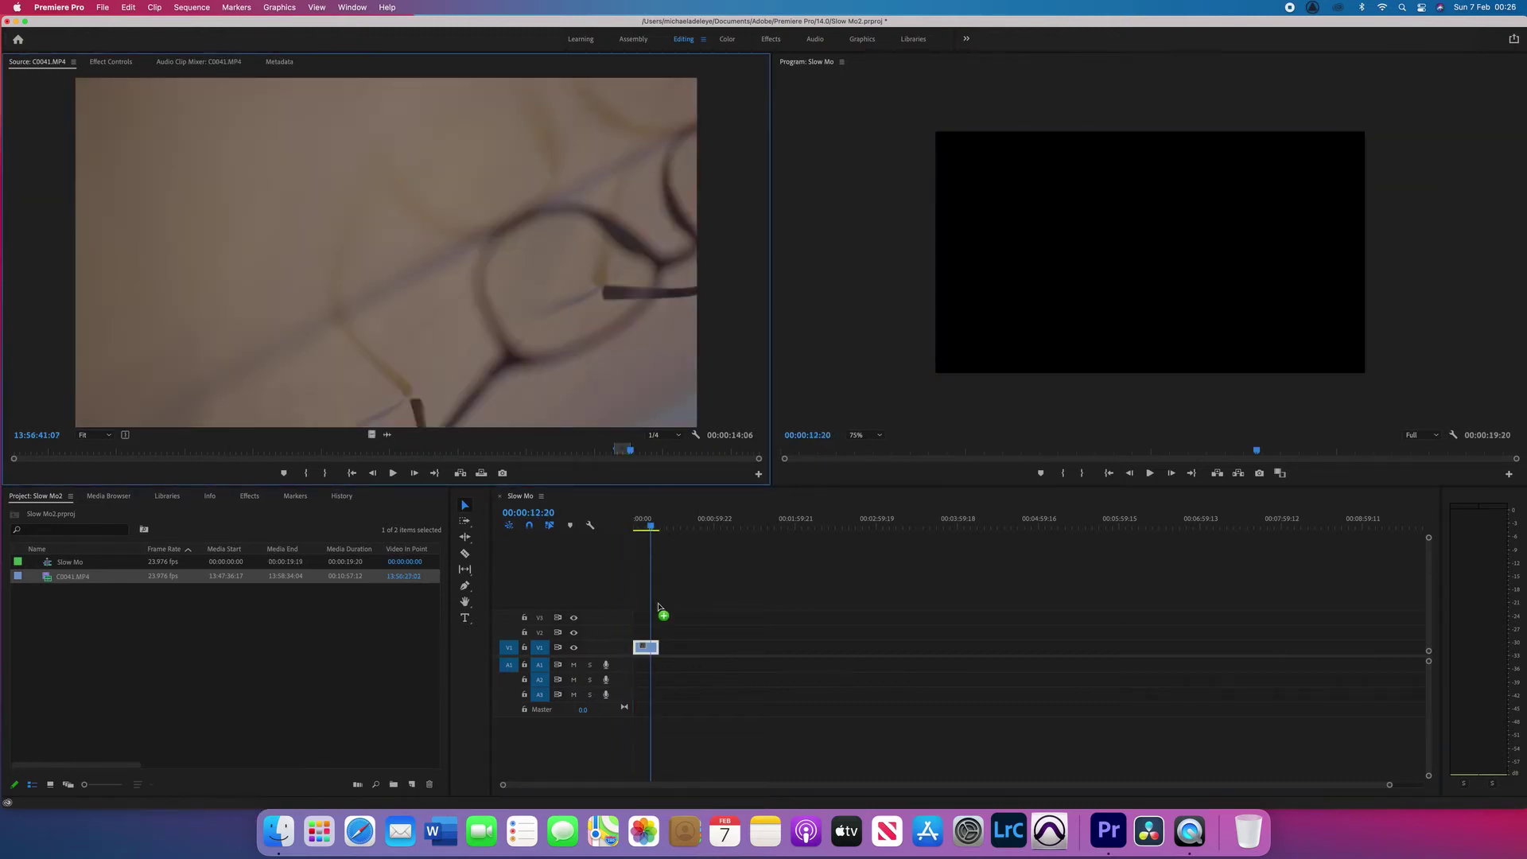
left_click_drag(668, 611, 663, 654)
left_click_drag(666, 574, 661, 572)
key("space")
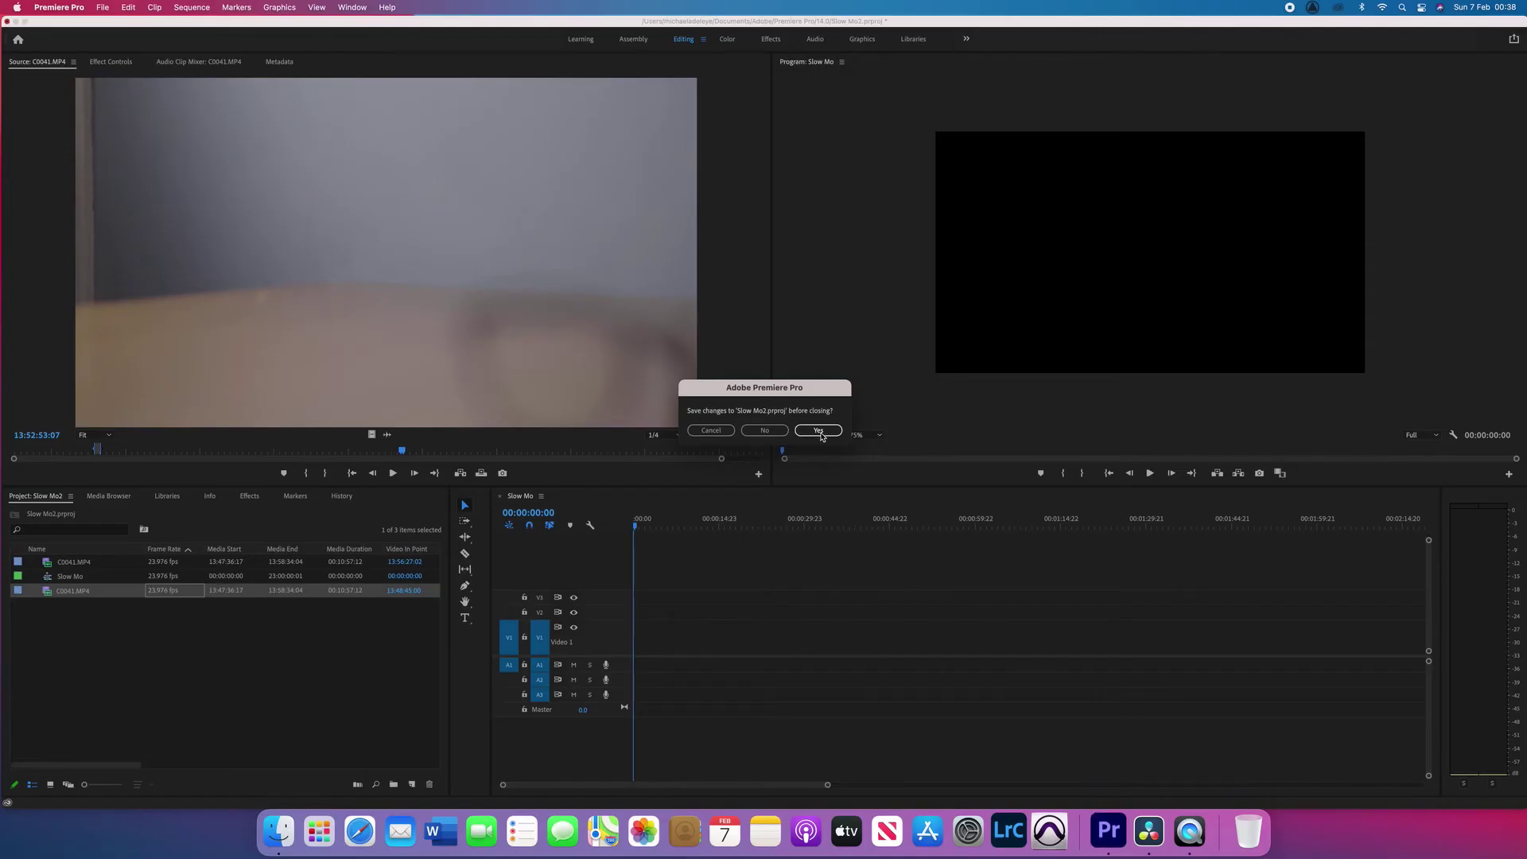
Save Slow Mo2.prproj, then create the Slow Mo project in Resolve and open its timeline frame rates
left_click(820, 432)
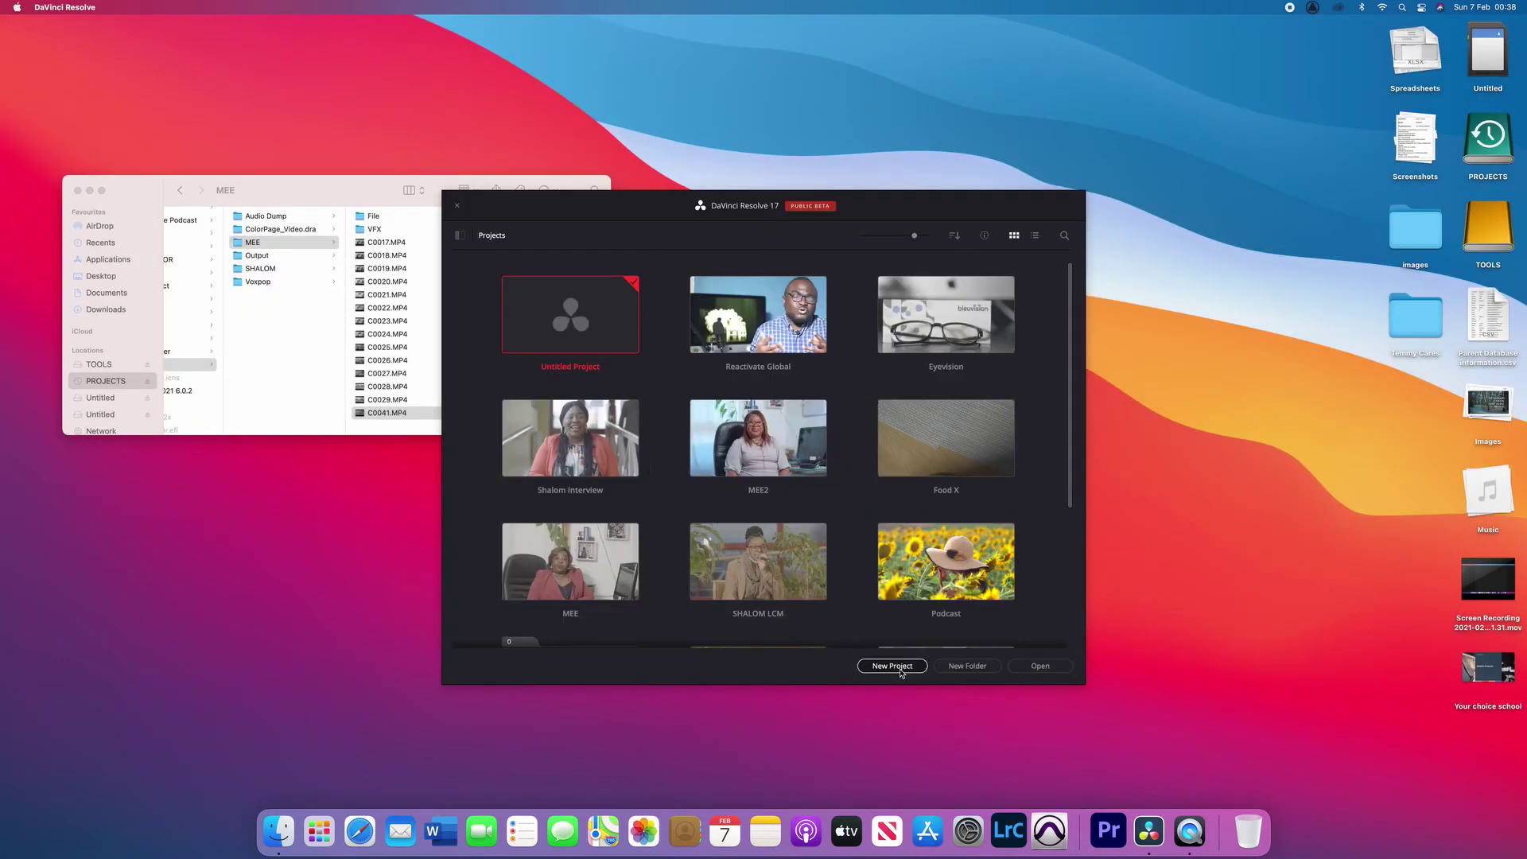
key("super+n")
type("Slow Mo")
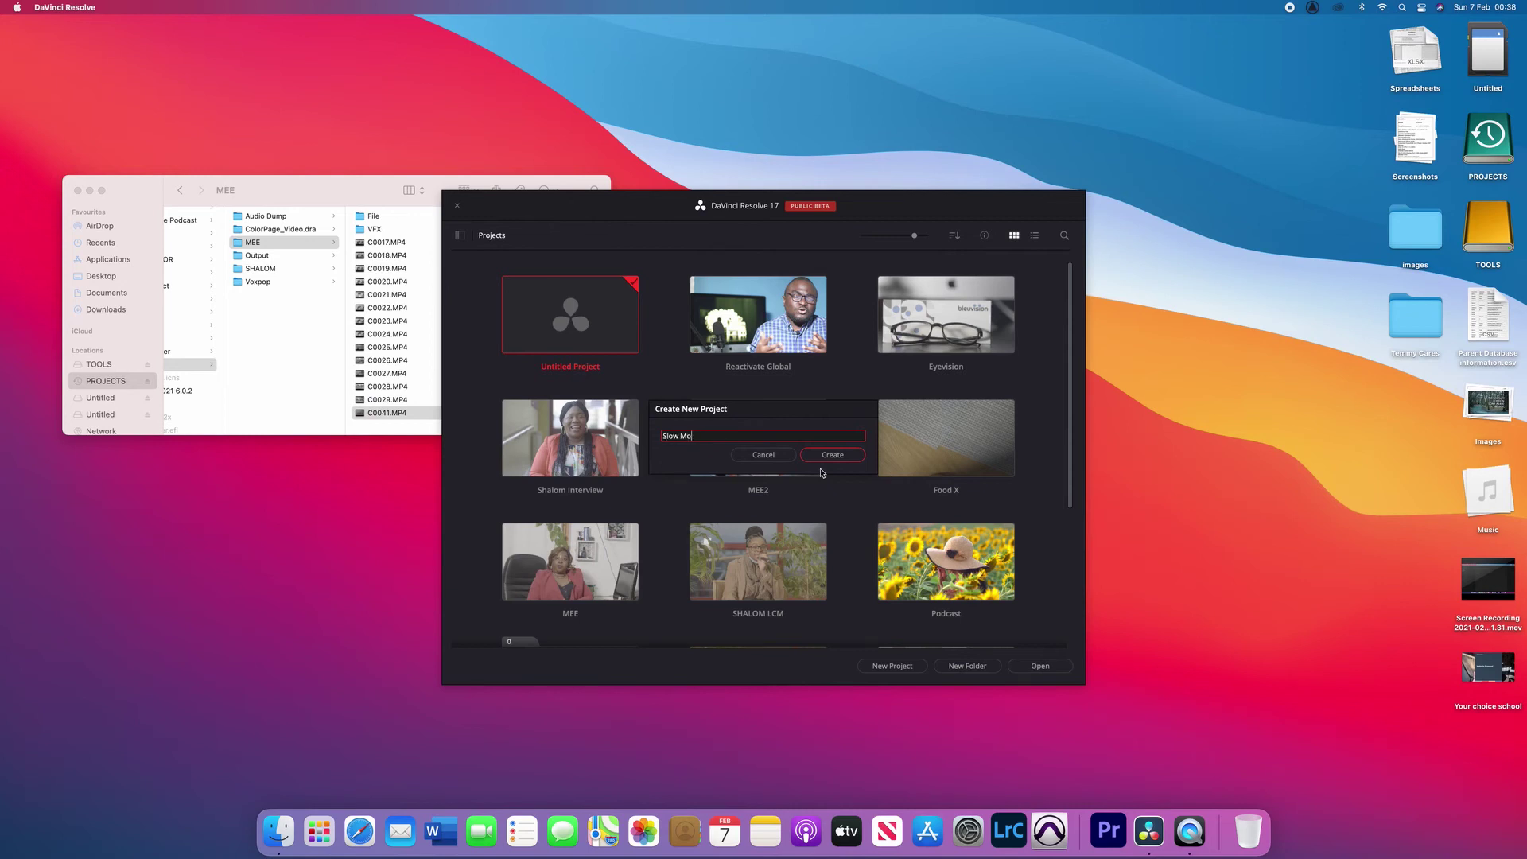
left_click(823, 456)
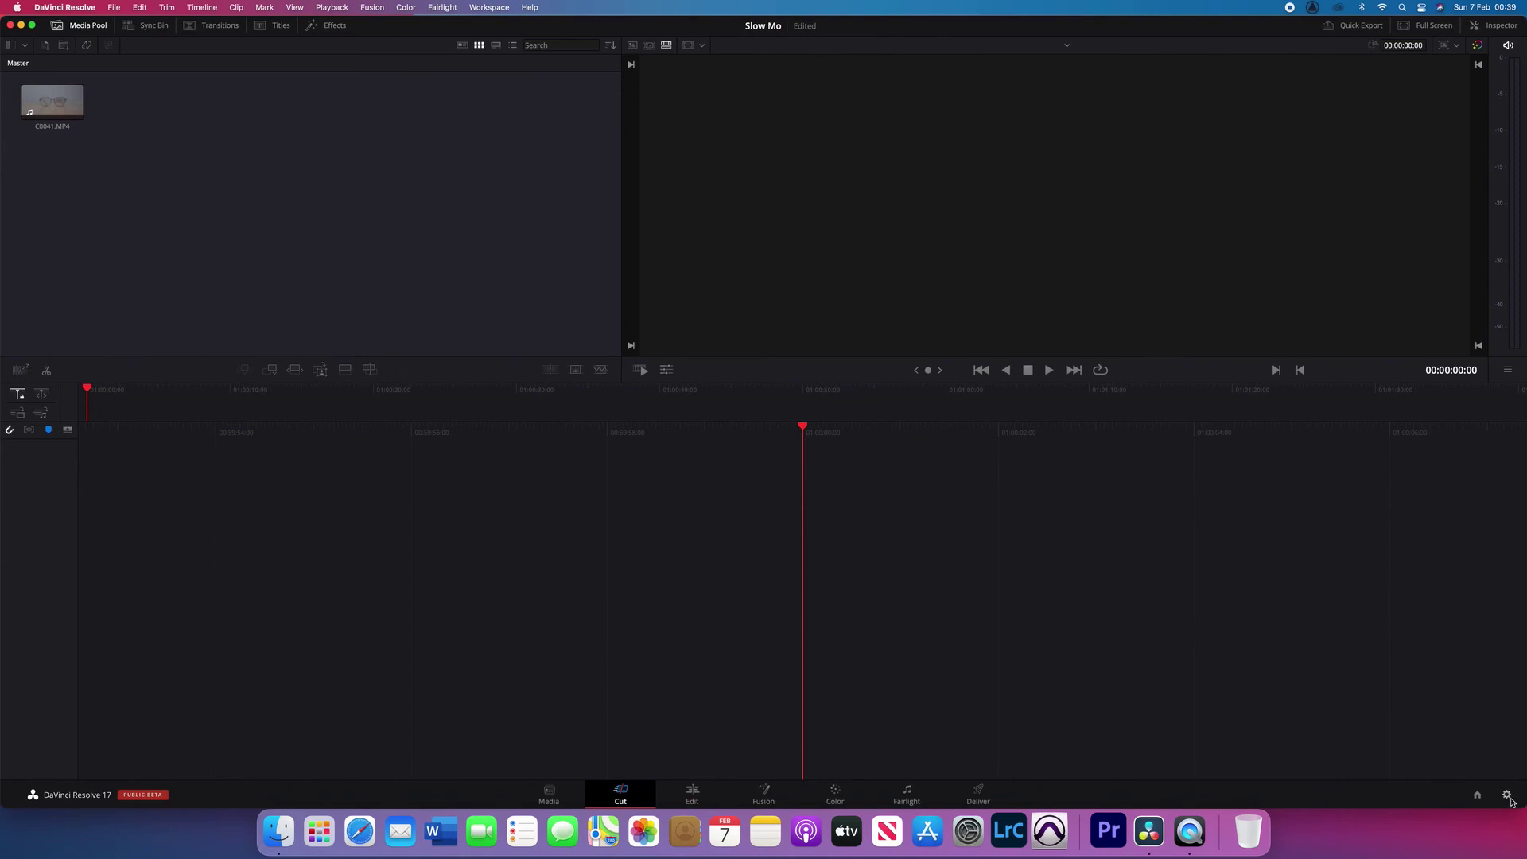
left_click(1507, 796)
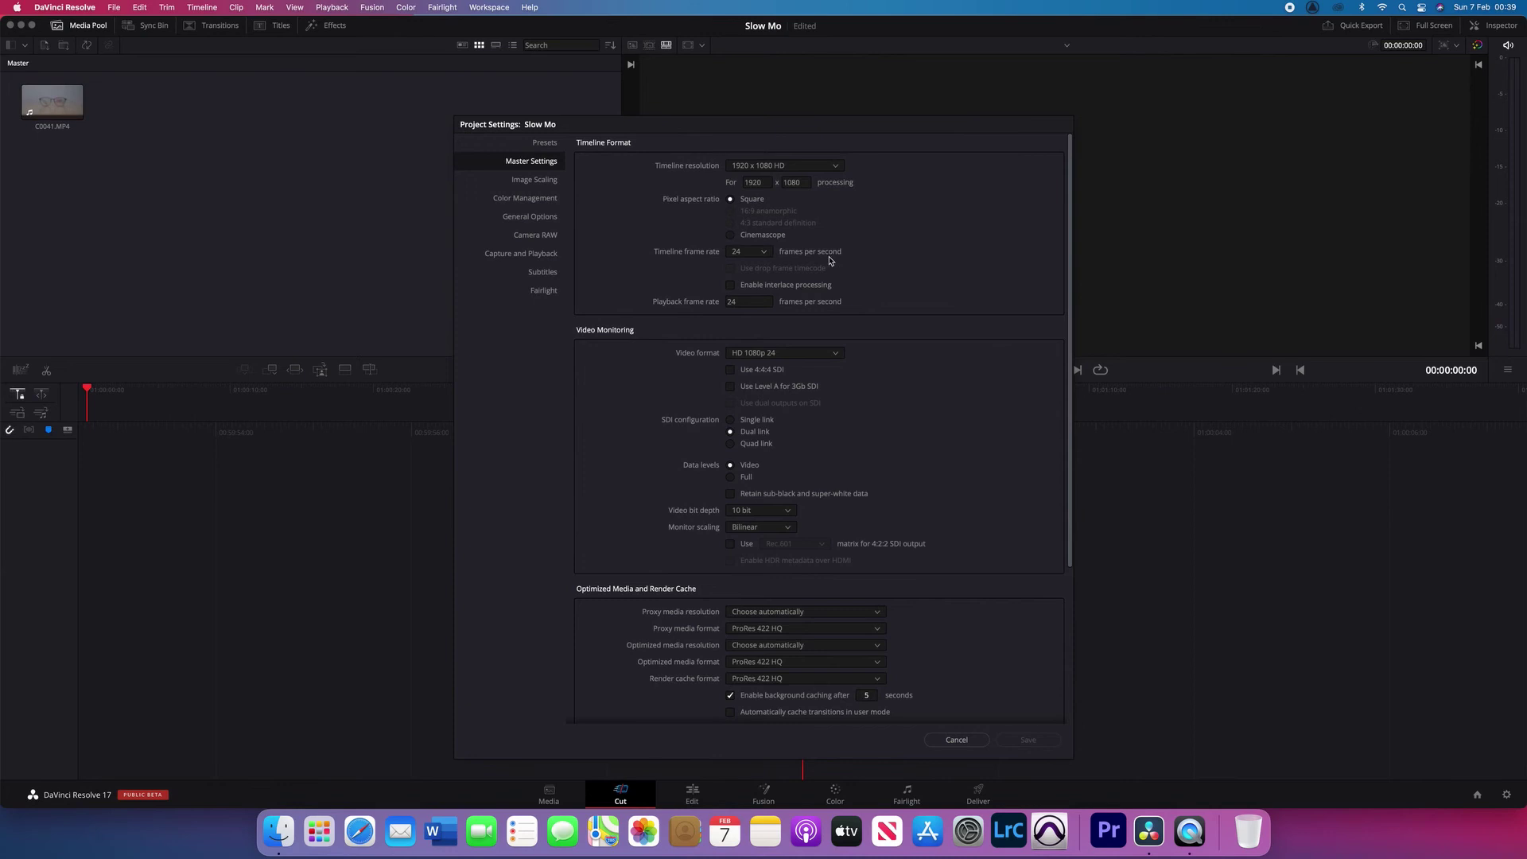
left_click(763, 252)
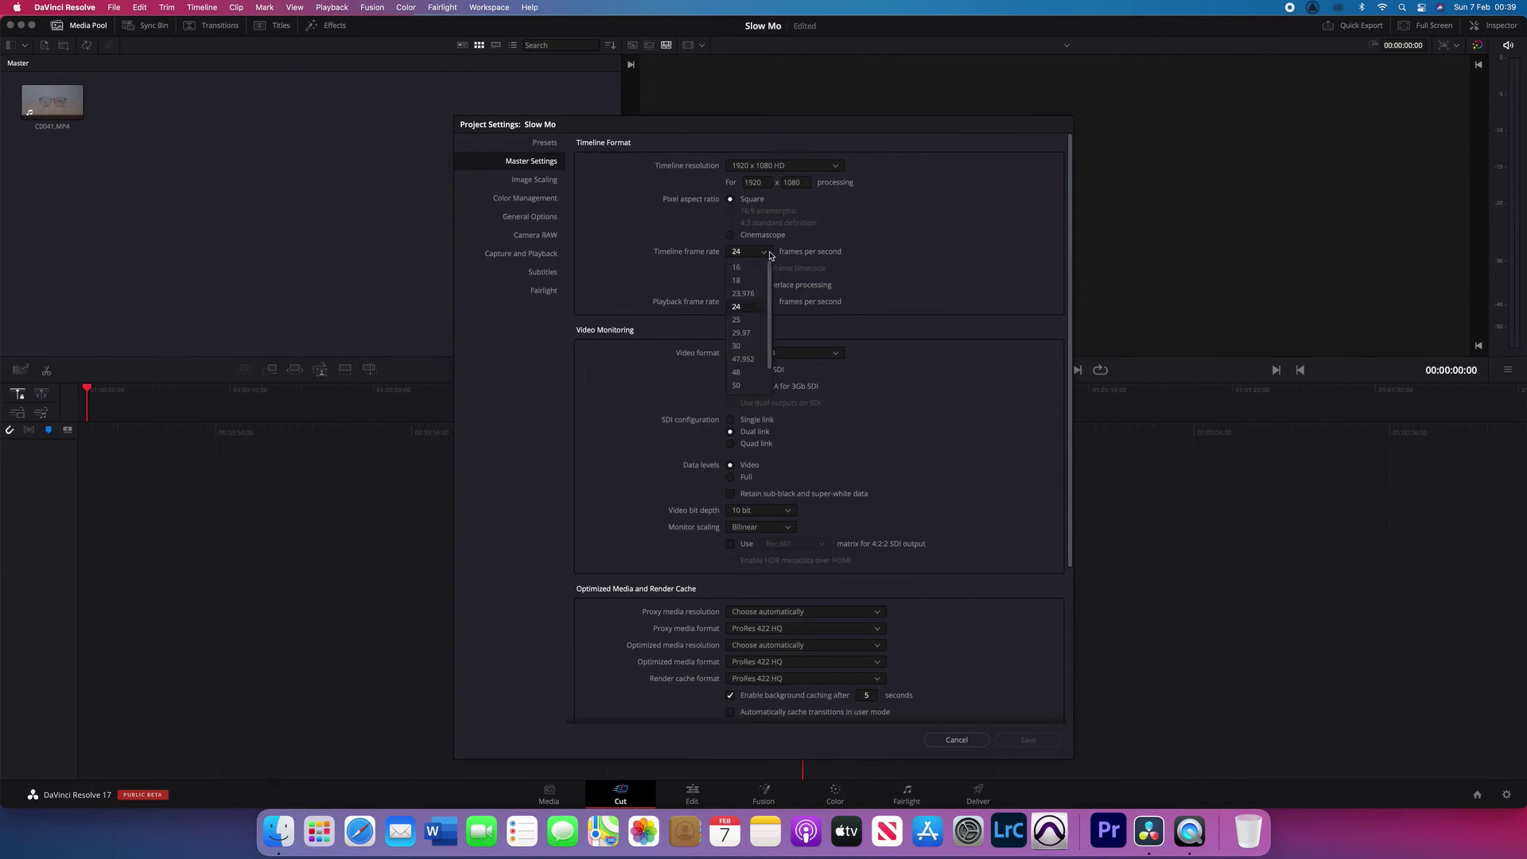
Set the timeline frame rate to 23.976 and import C0041.MP4 into the media pool
left_click(743, 294)
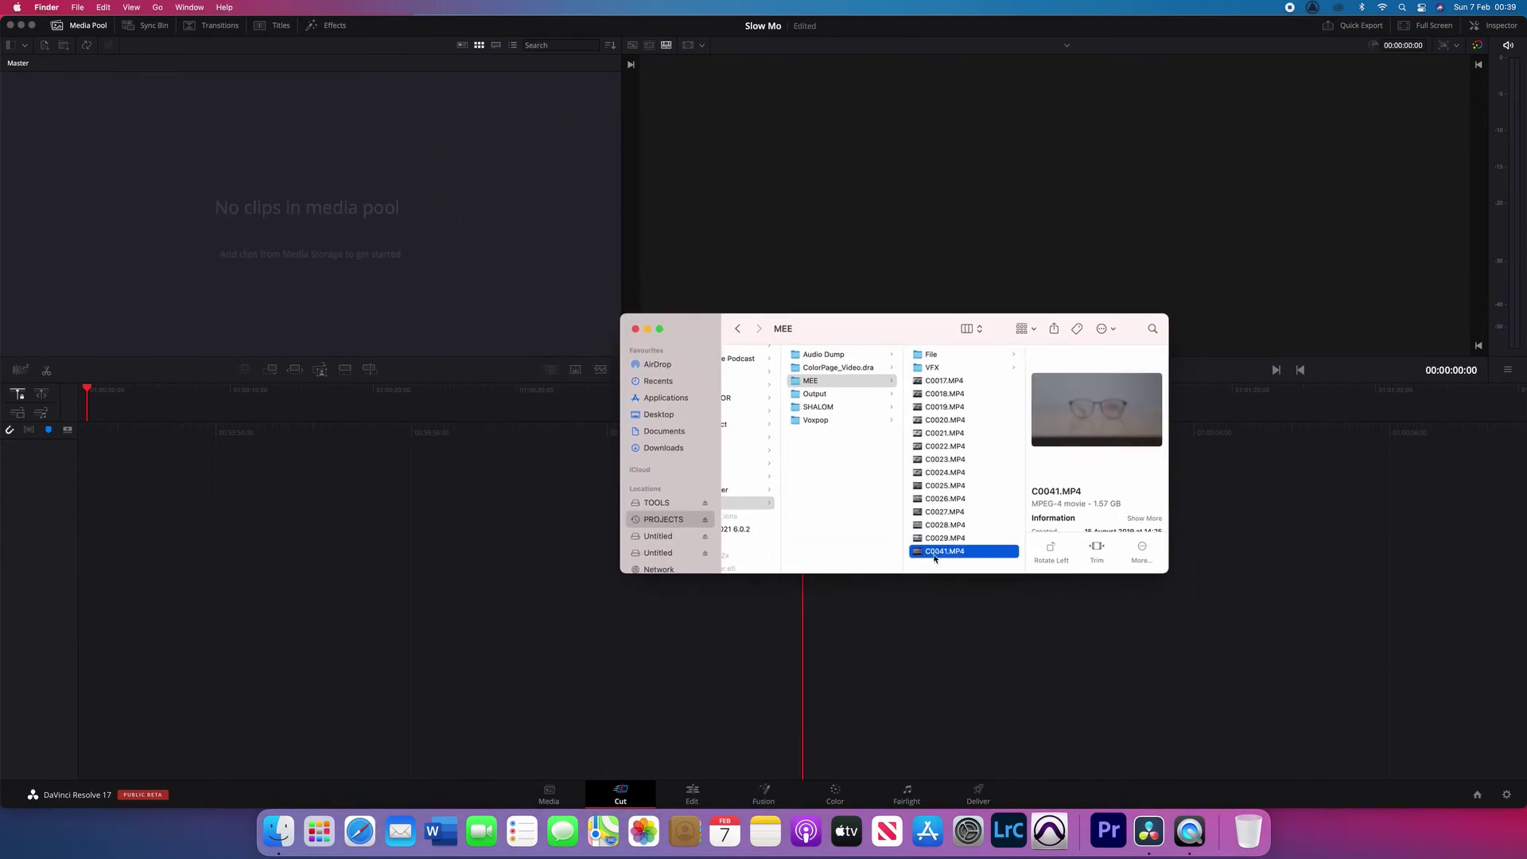
left_click_drag(934, 556, 229, 259)
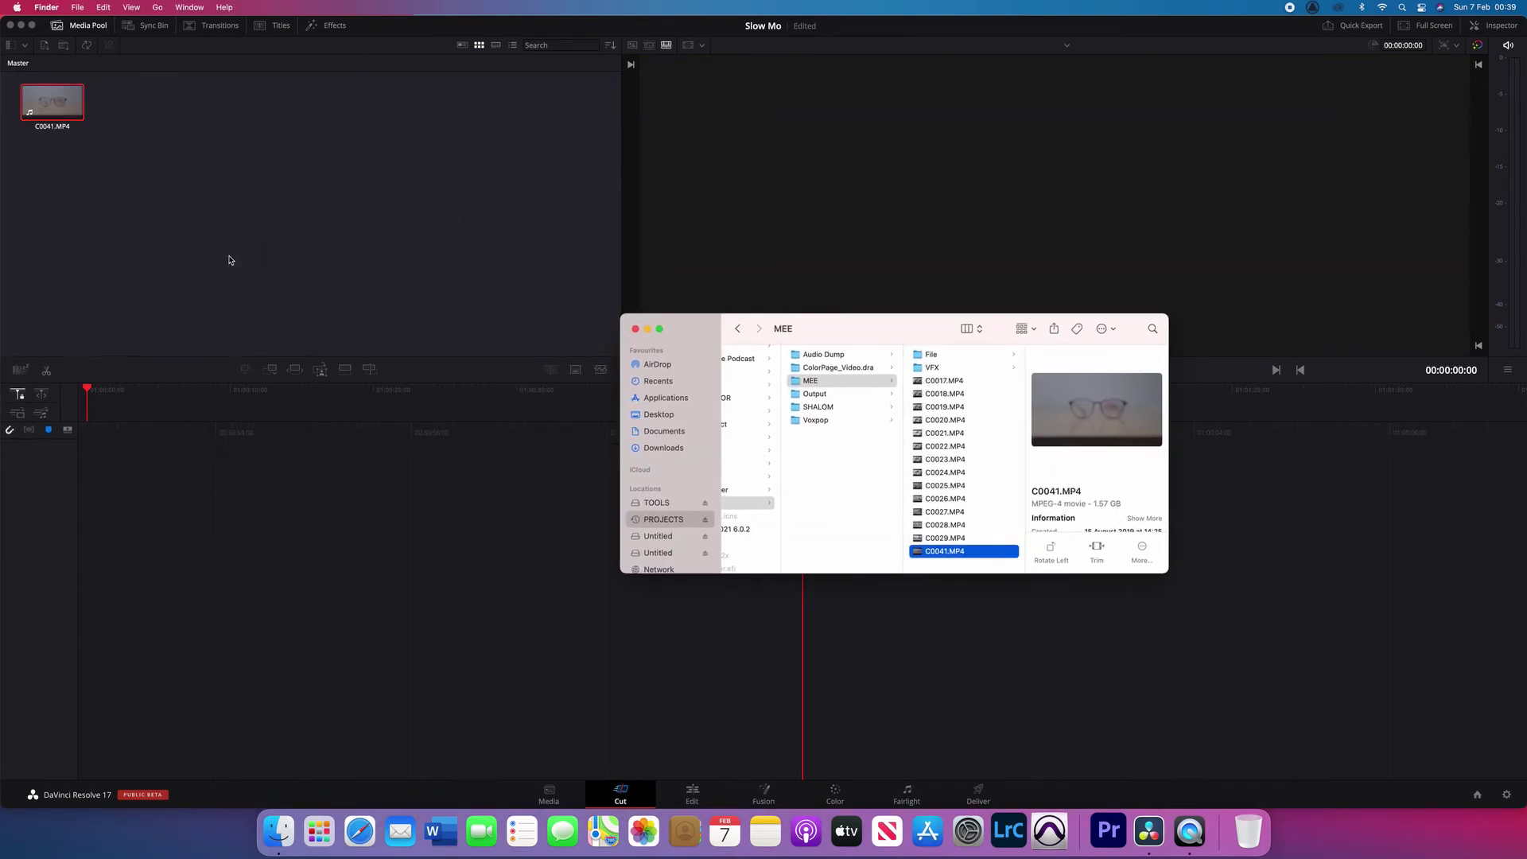
left_click(133, 250)
Set C0041.MP4's Clip Attributes video frame rate to 23.976 fps
right_click(51, 111)
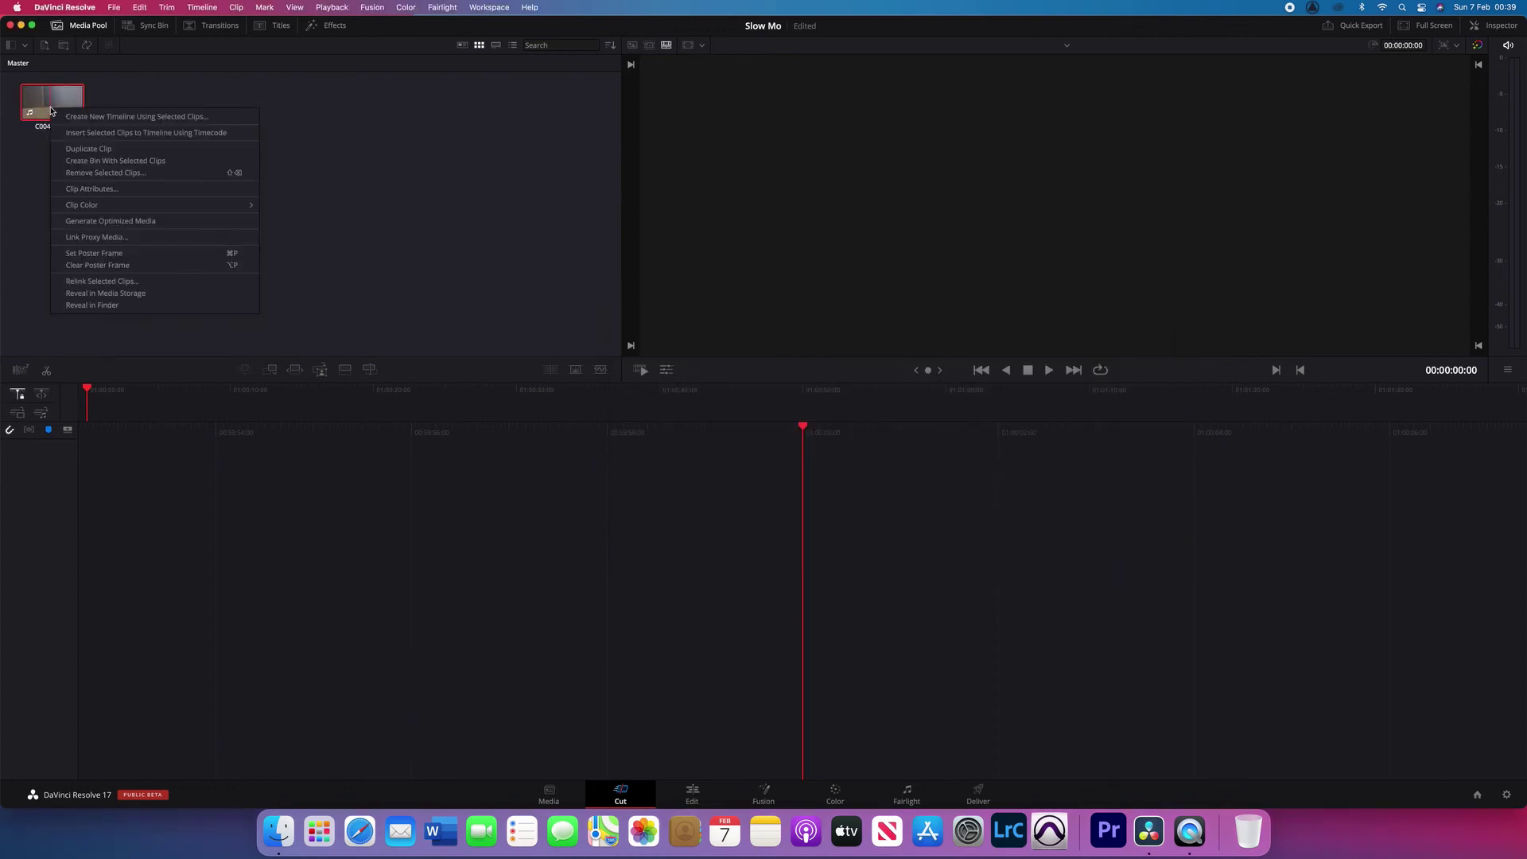
mouse_move(112, 203)
left_click(112, 190)
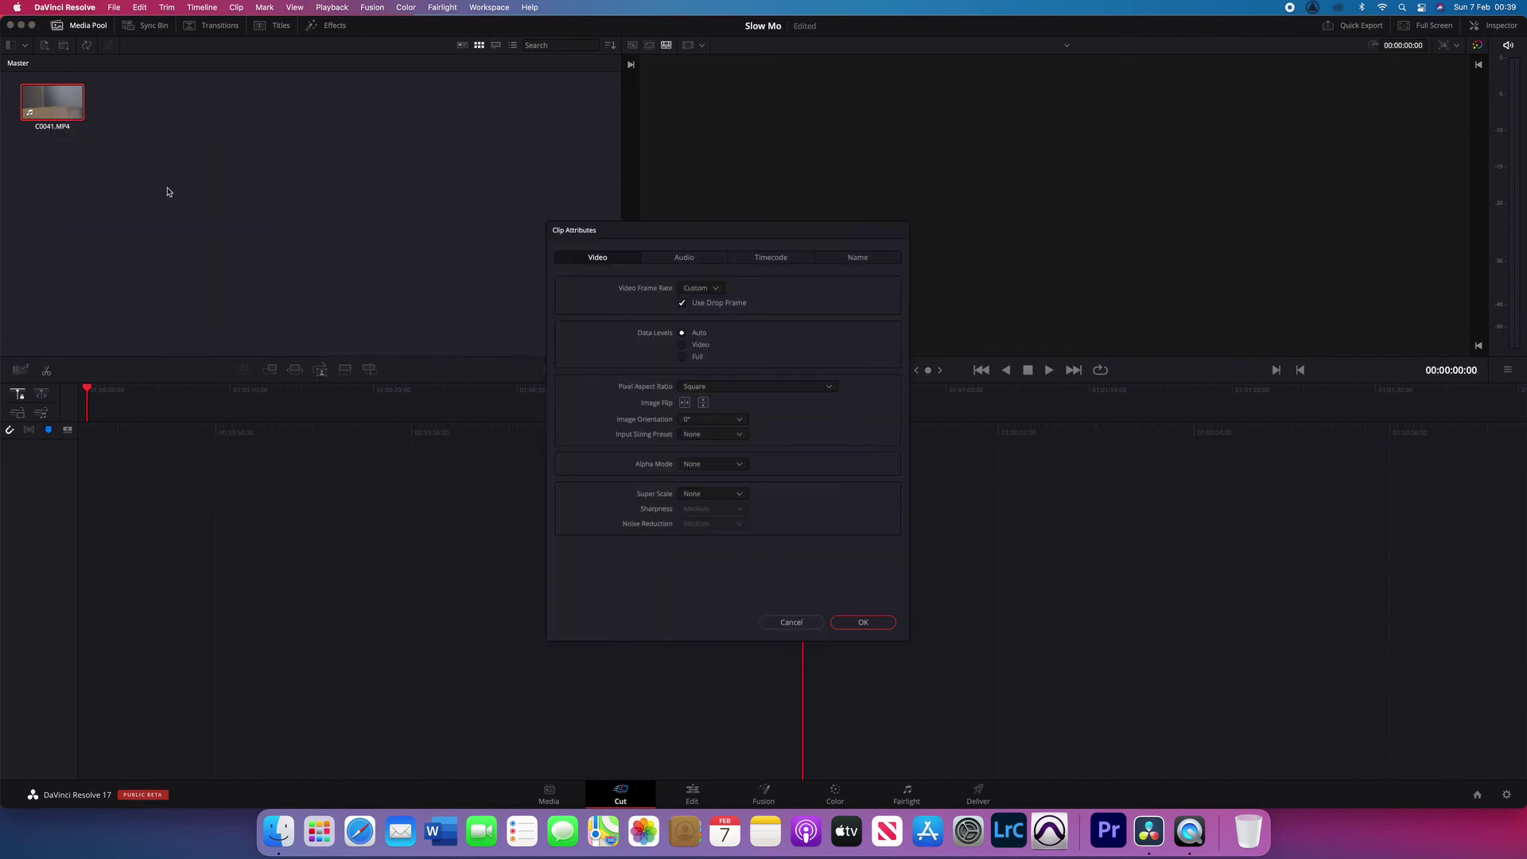
left_click(715, 290)
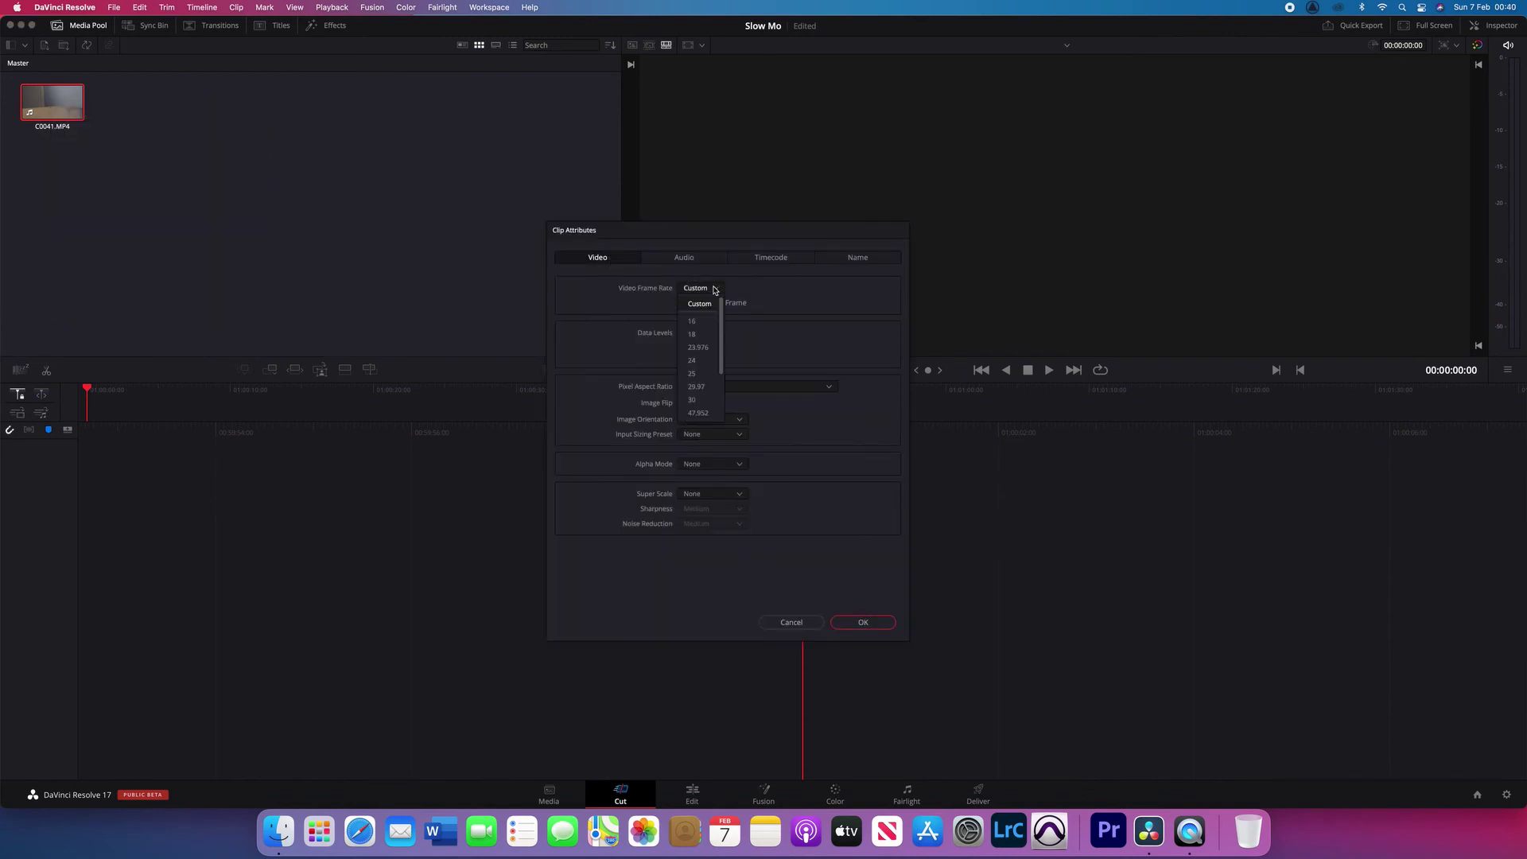
left_click(699, 348)
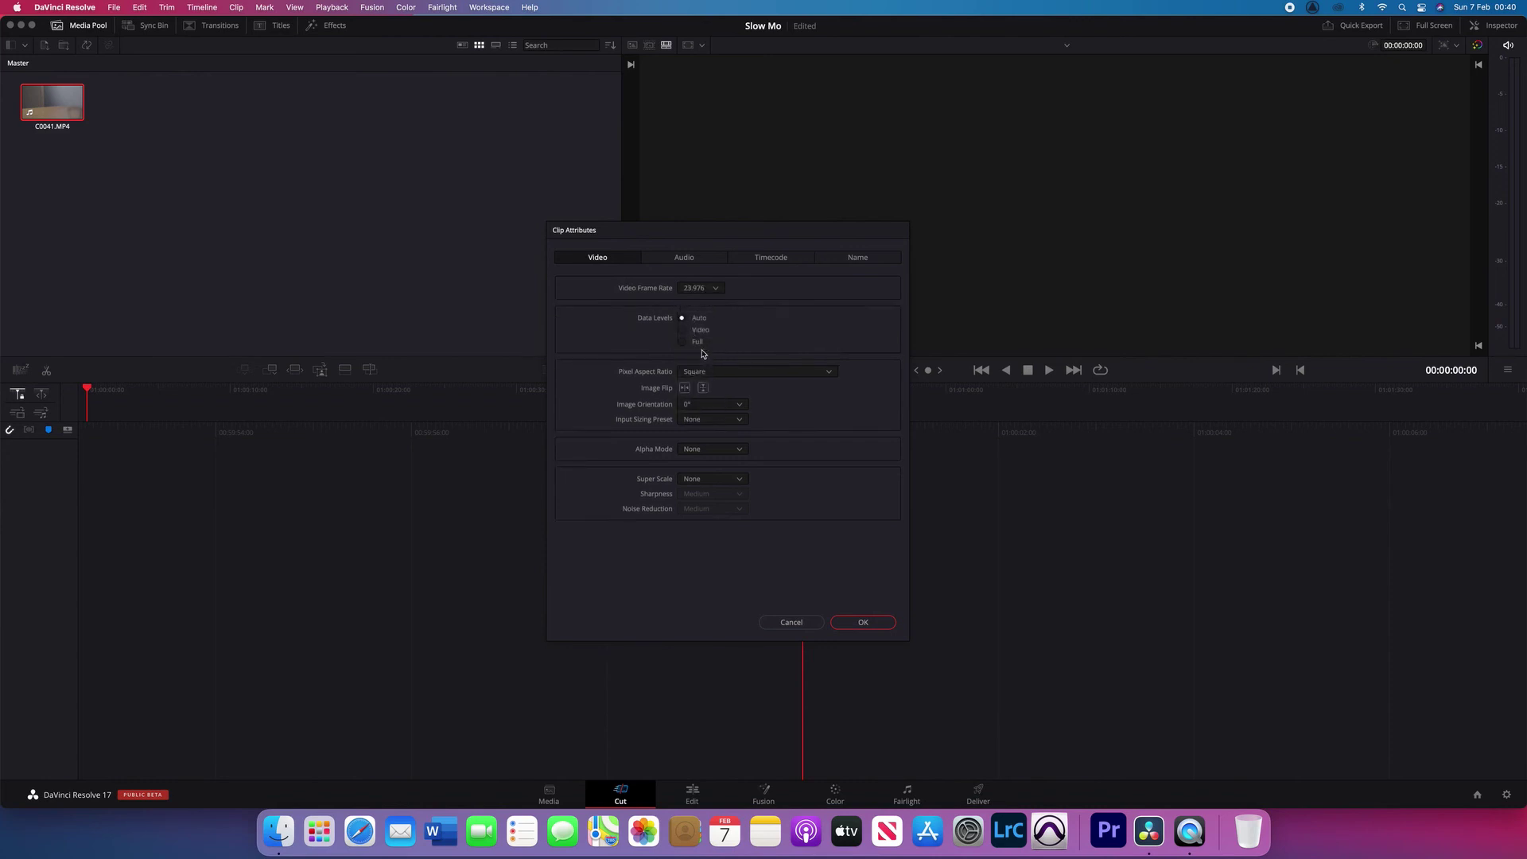
left_click(848, 624)
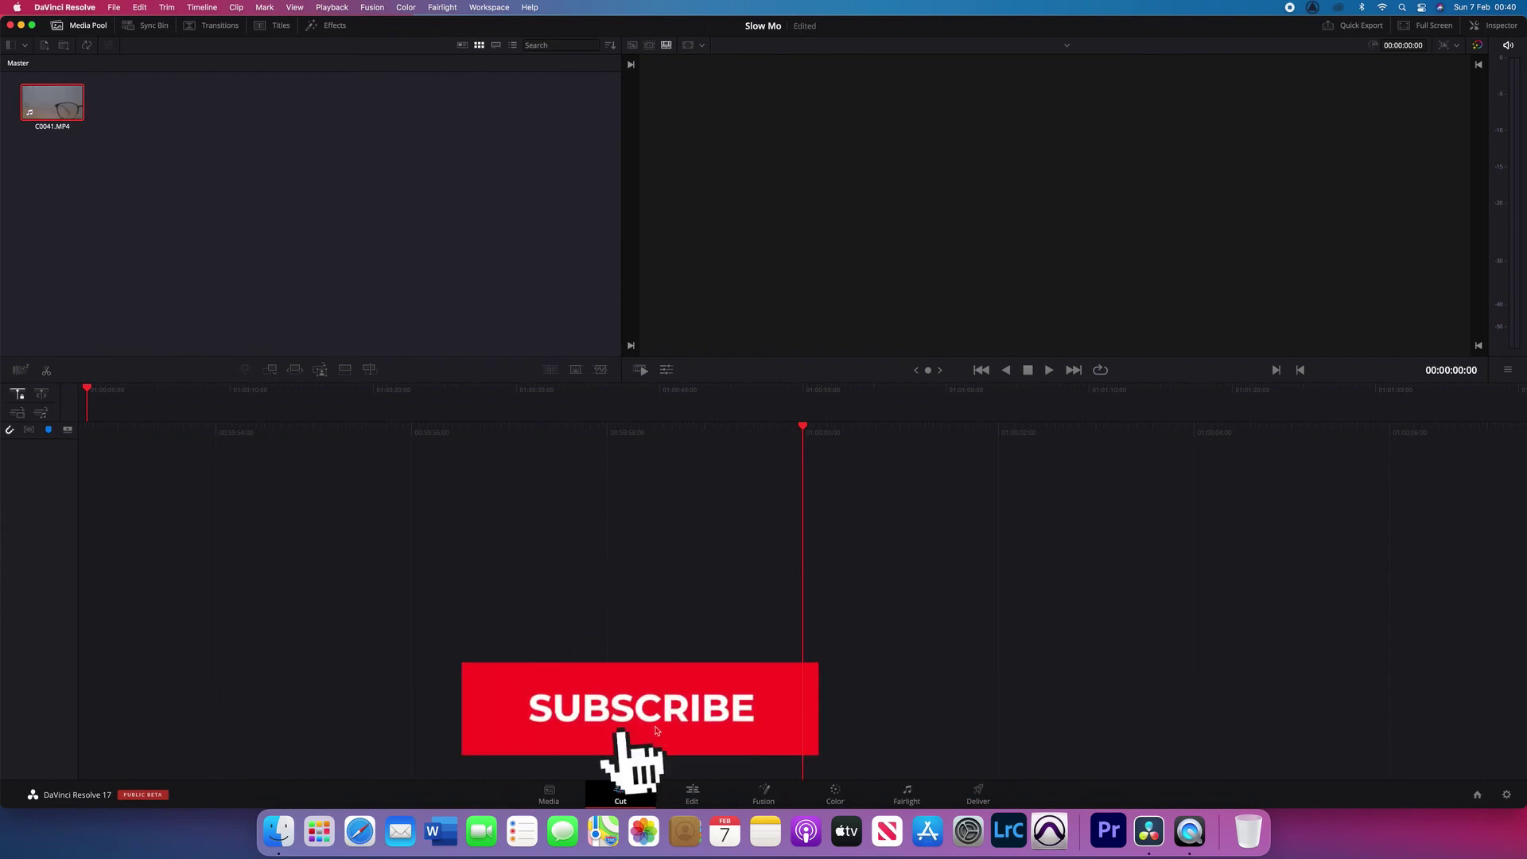
On the Edit page, load C0041.MP4 in the source viewer and jump to a later point
left_click(691, 794)
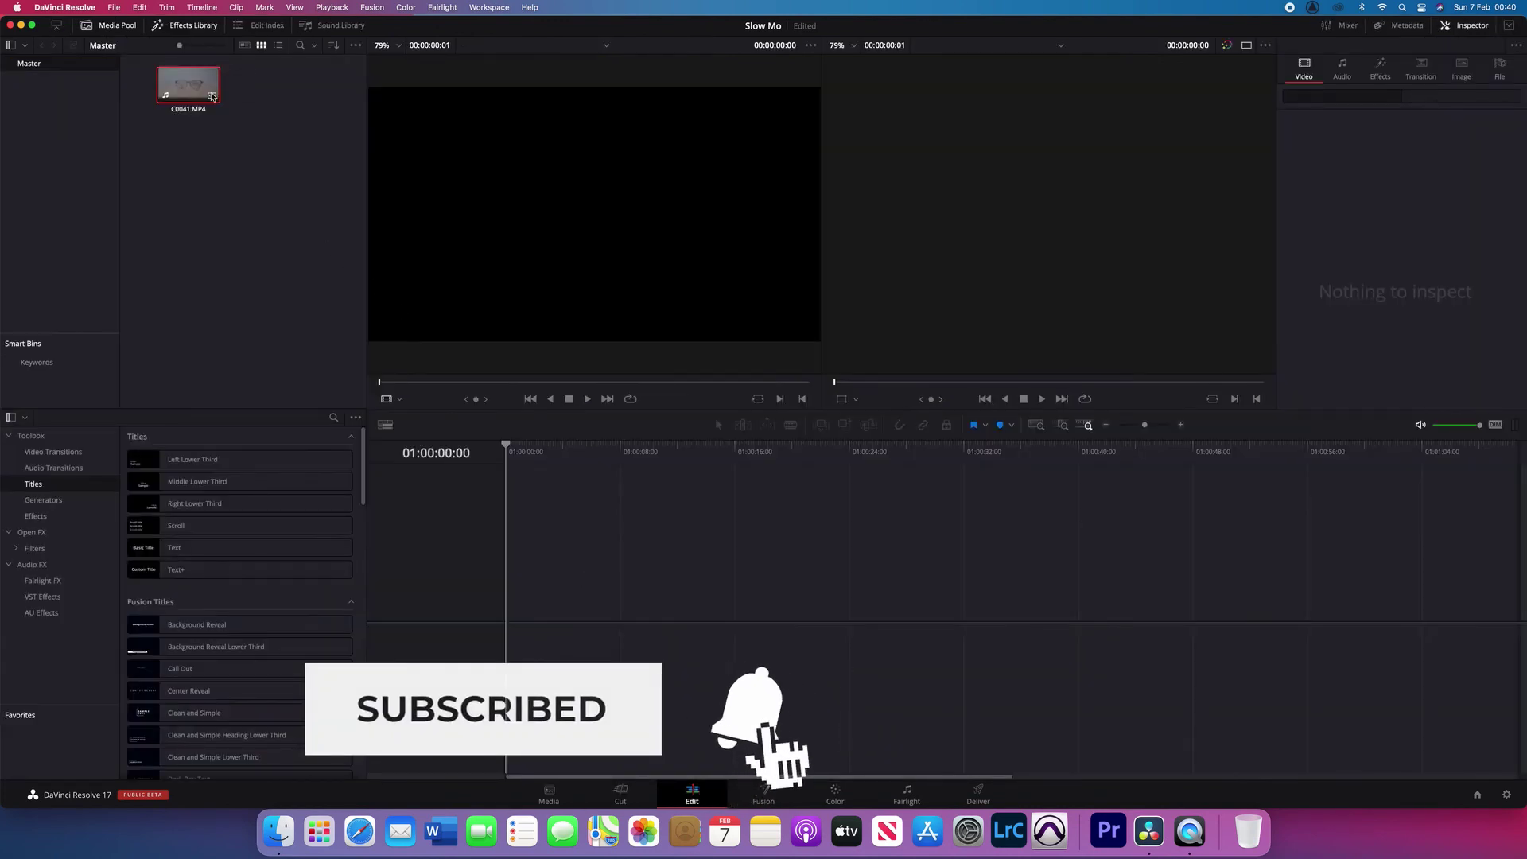
left_click(188, 86)
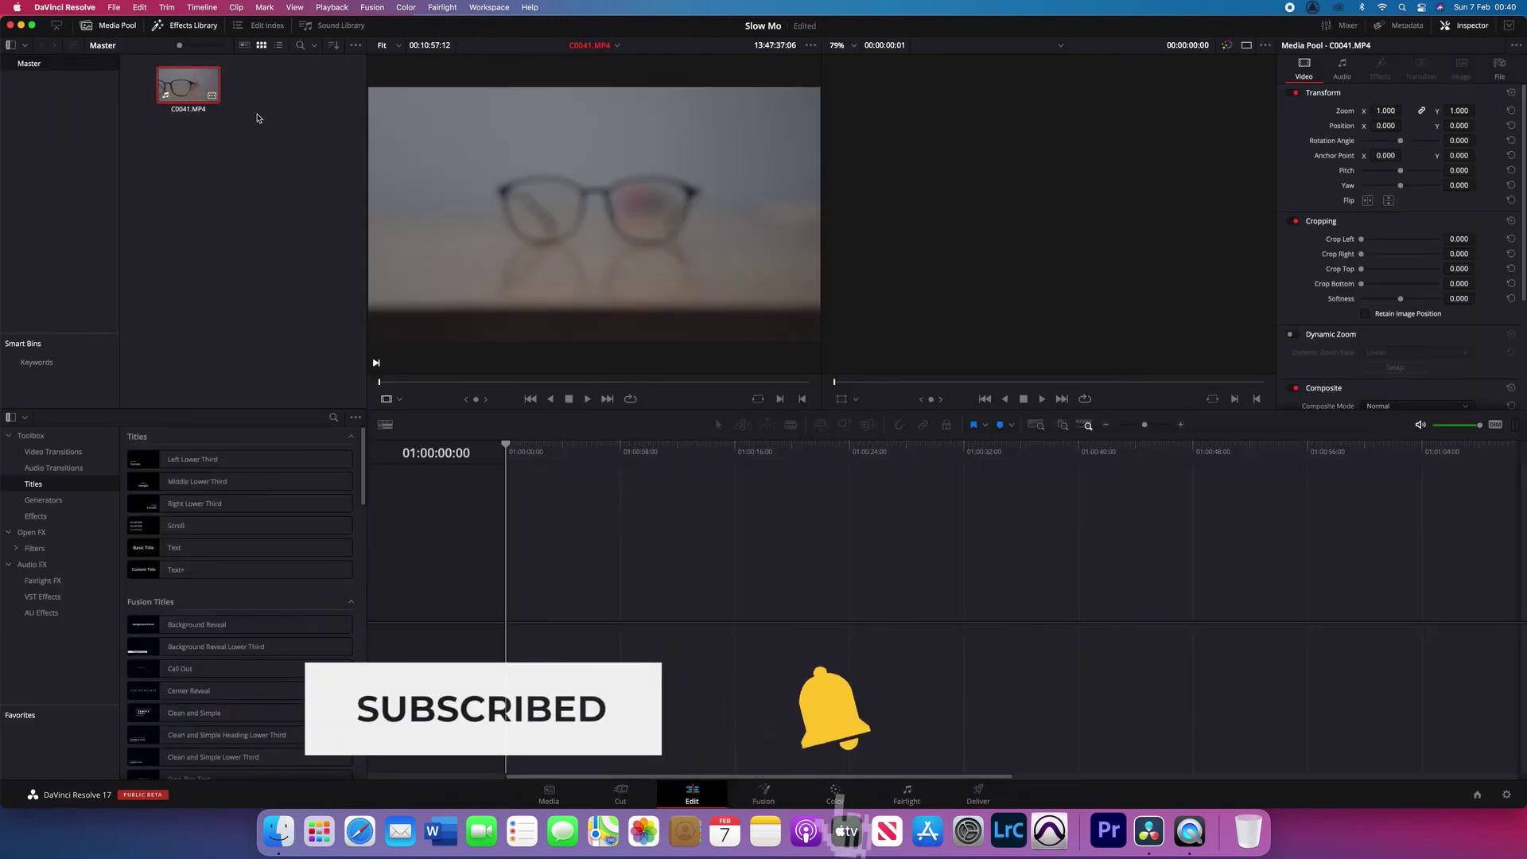
left_click(488, 382)
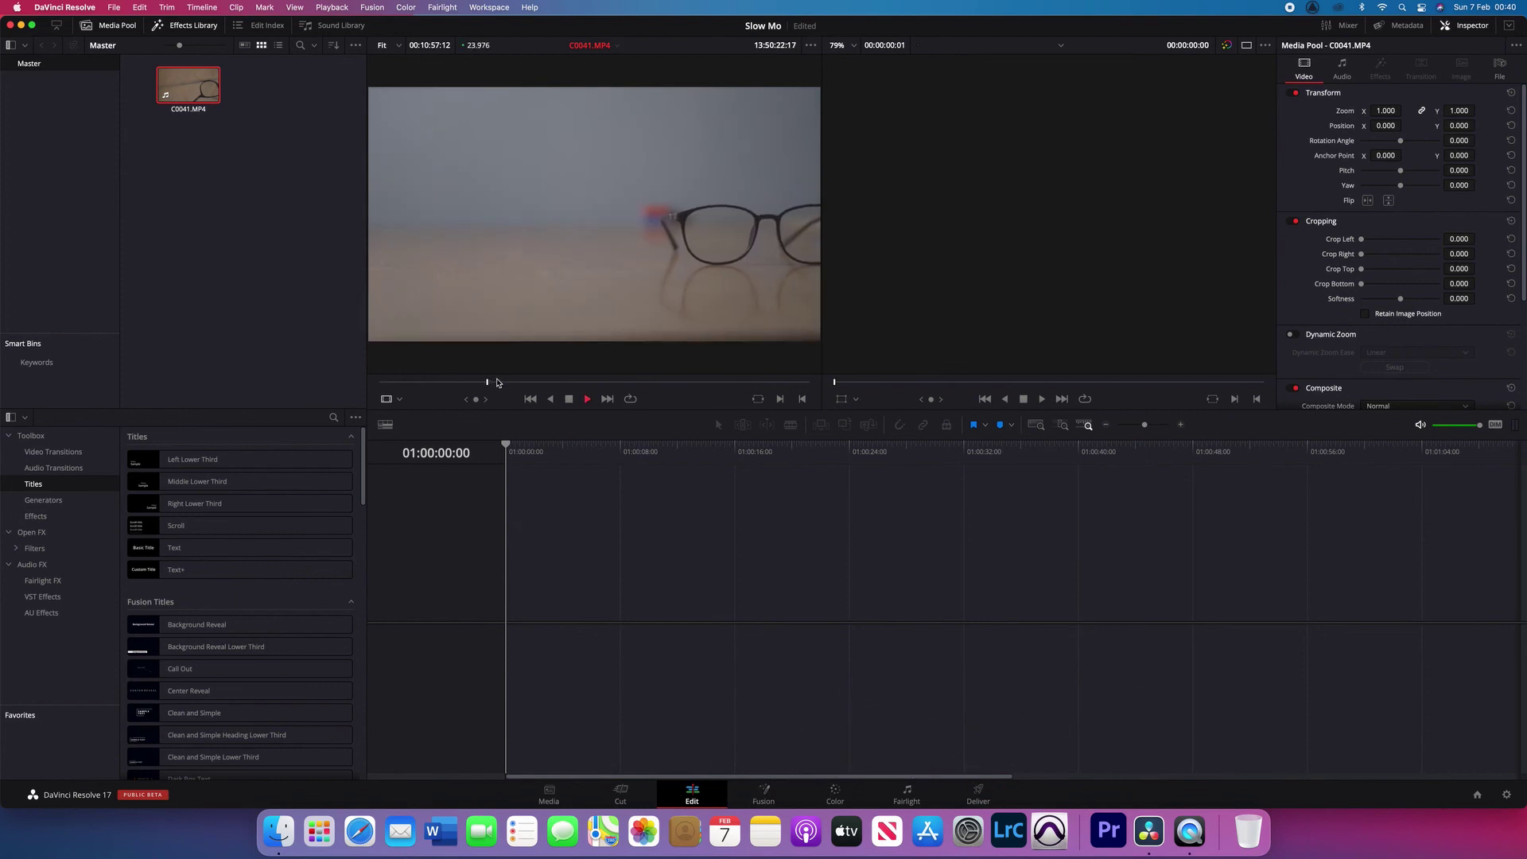